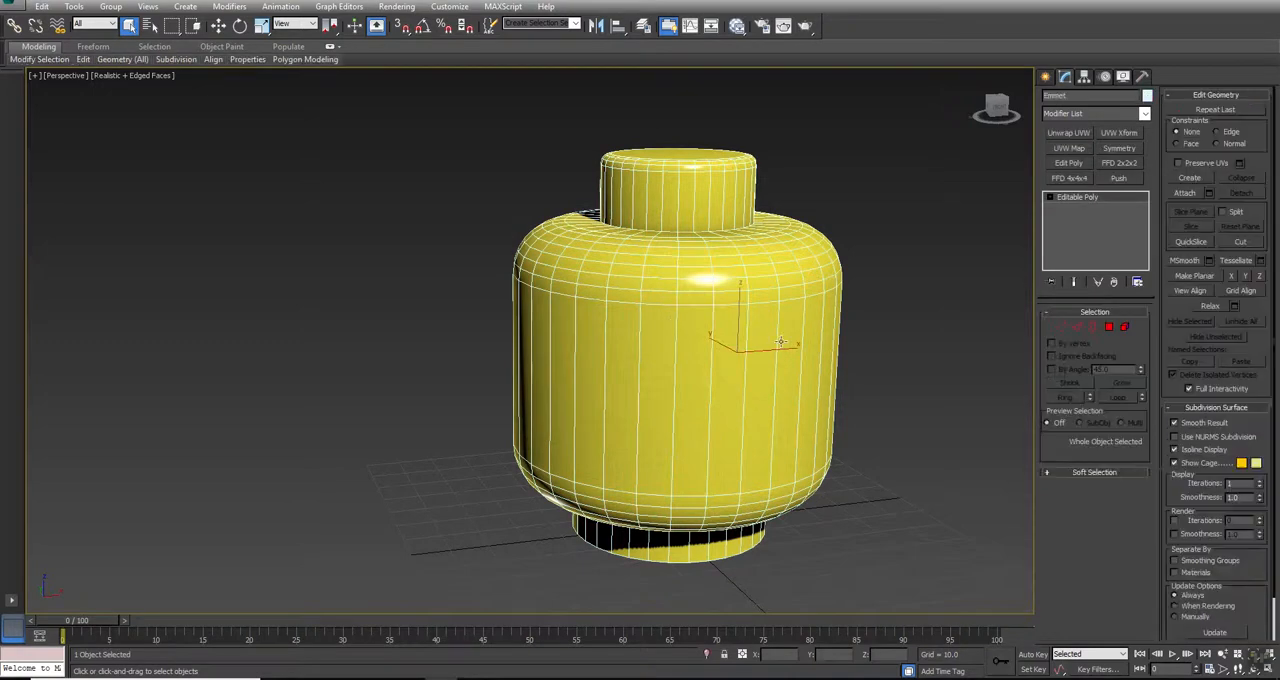
Step: Compare the head with NURMS subdivision on and off, examining the top stud's rim and its junction with the head
{"action": "middle_click_drag", "start_coordinate": [865, 211], "coordinate": [780, 200]}
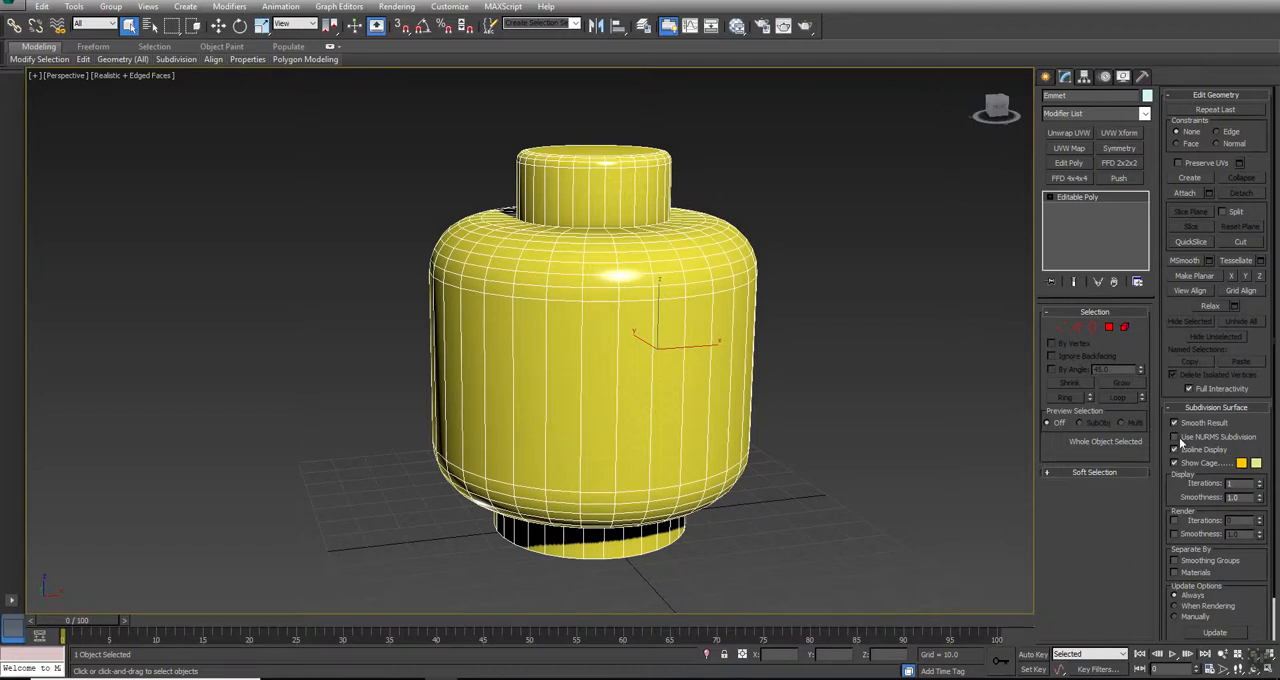
{"action": "left_click", "coordinate": [1176, 438]}
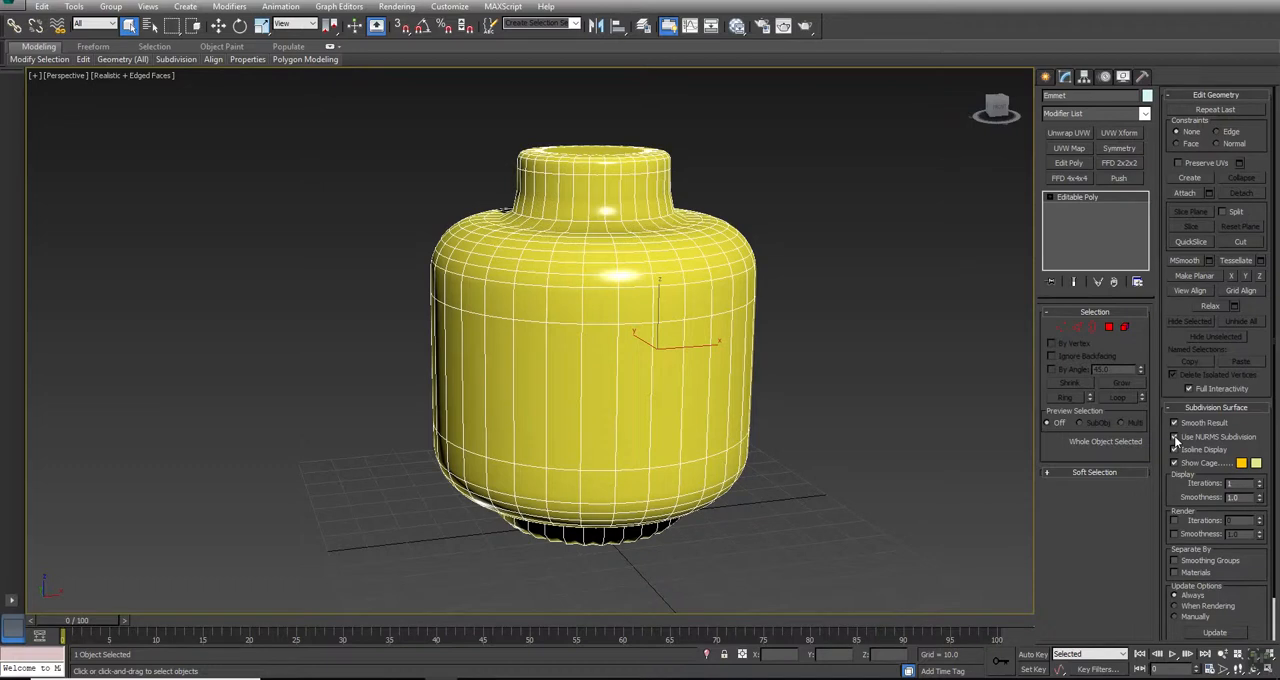
{"action": "left_click", "coordinate": [1176, 440]}
{"action": "middle_click_drag", "start_coordinate": [708, 148], "coordinate": [706, 230]}
{"action": "key", "text": "alt+z"}
{"action": "left_click_drag", "start_coordinate": [670, 255], "coordinate": [677, 194]}
{"action": "key", "text": "q"}
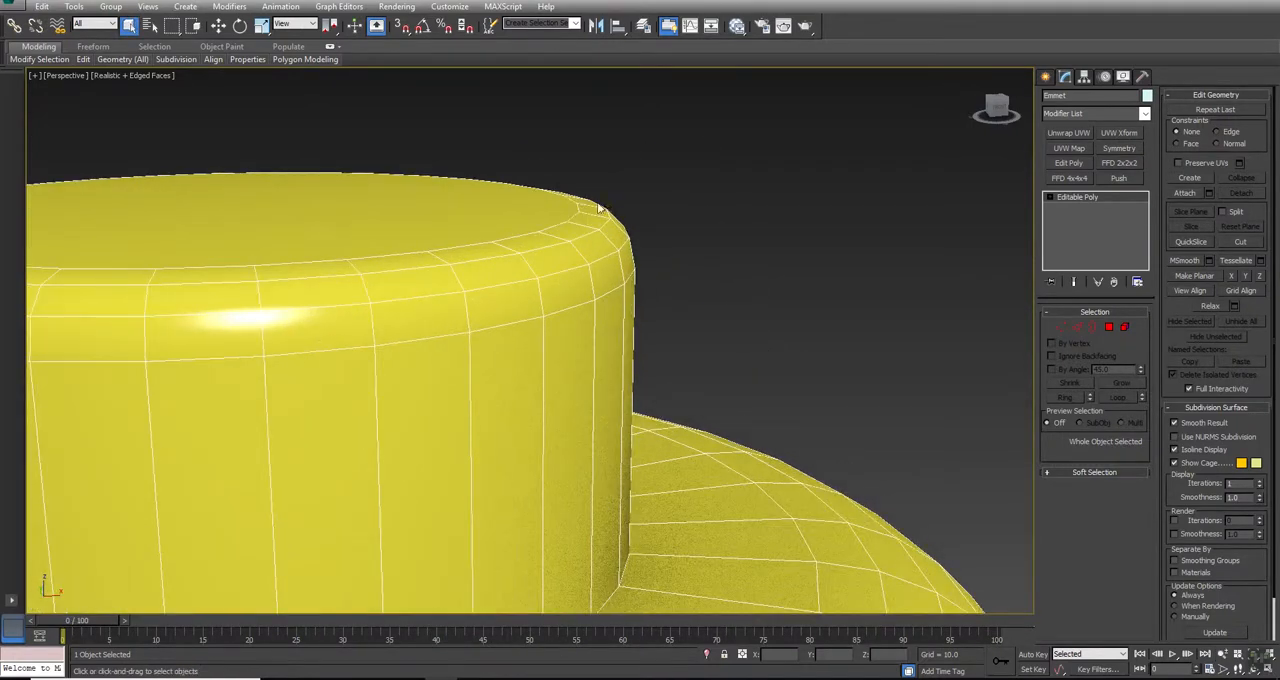
{"action": "scroll", "coordinate": [668, 232], "scroll_direction": "down", "scroll_amount": 5}
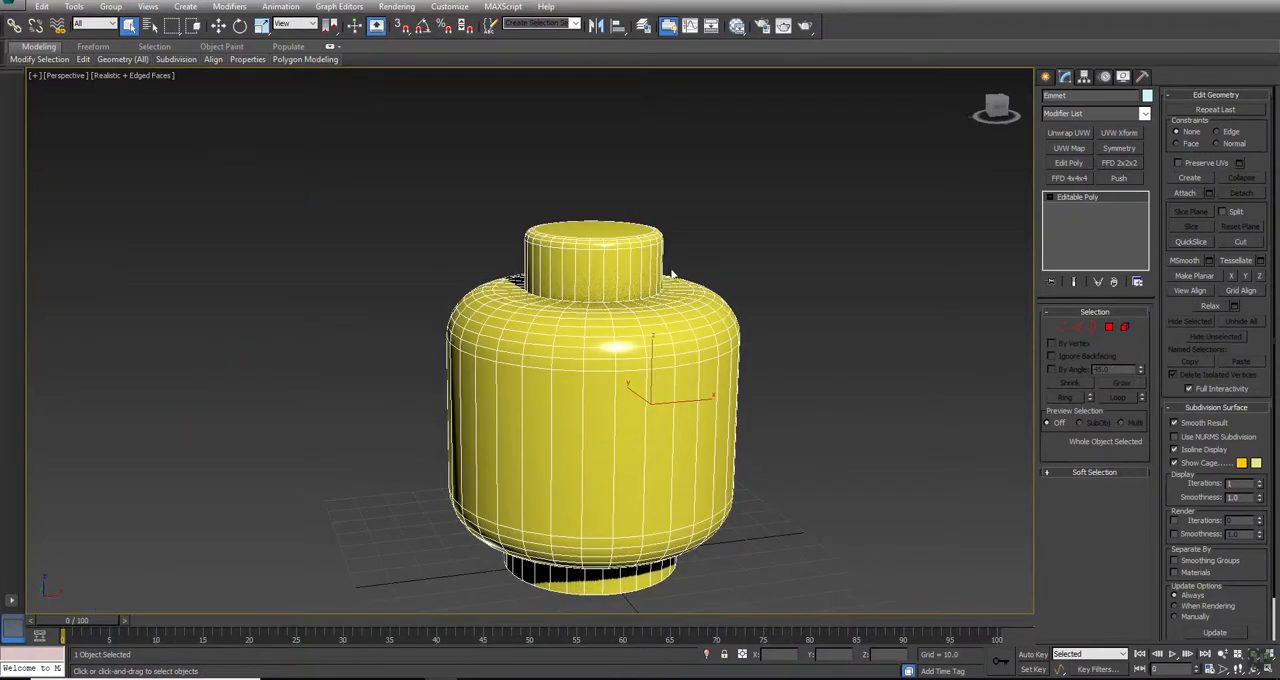
{"action": "scroll", "coordinate": [658, 233], "scroll_direction": "up", "scroll_amount": 1}
{"action": "scroll", "coordinate": [658, 233], "scroll_direction": "up", "scroll_amount": 3}
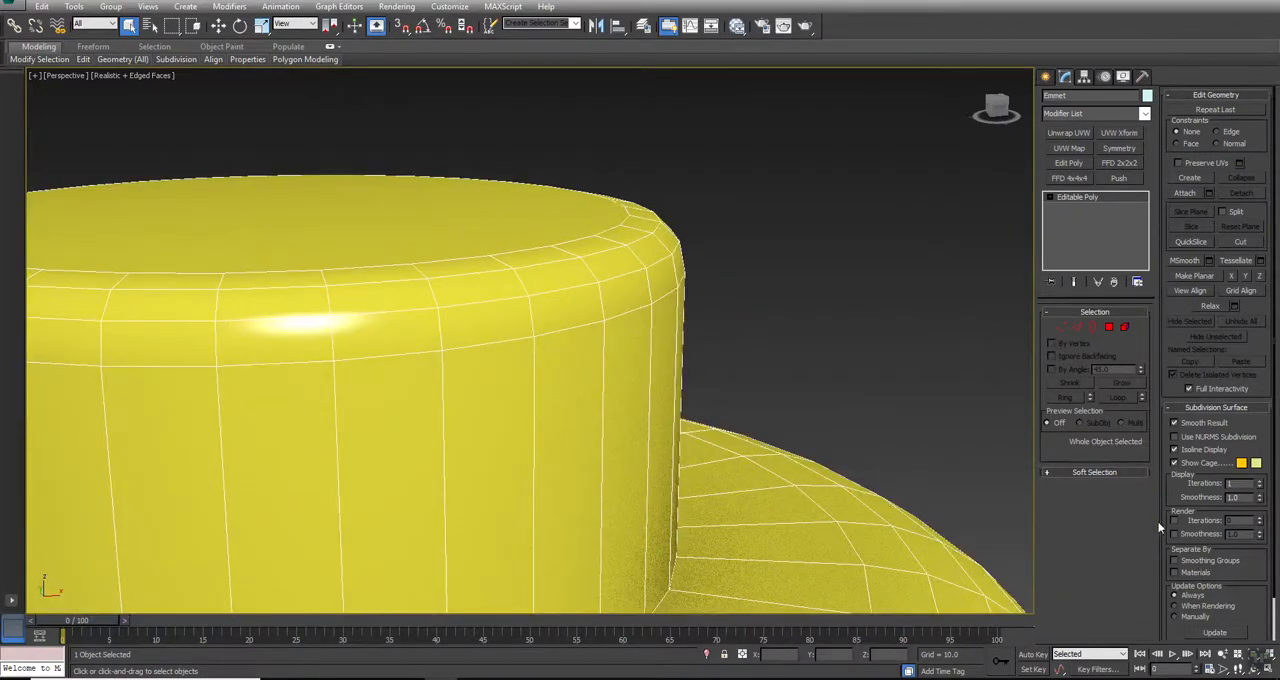
{"action": "left_click", "coordinate": [1204, 436]}
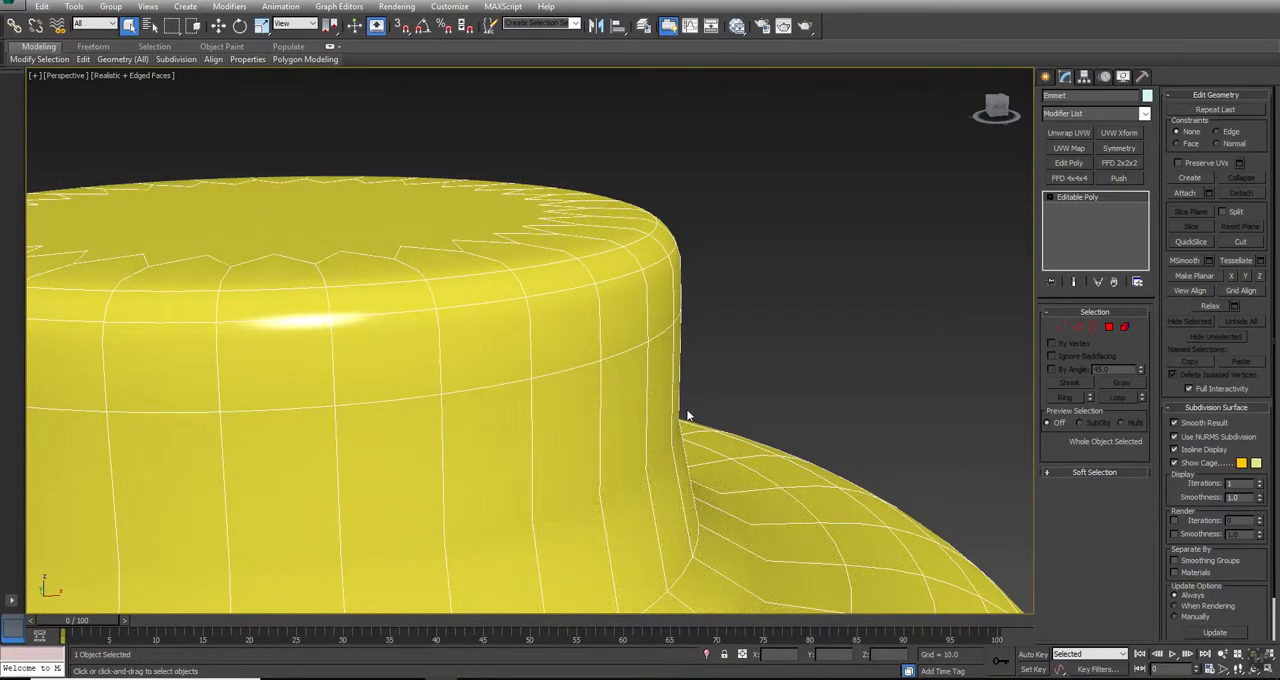
{"action": "scroll", "coordinate": [741, 256], "scroll_direction": "down", "scroll_amount": 5}
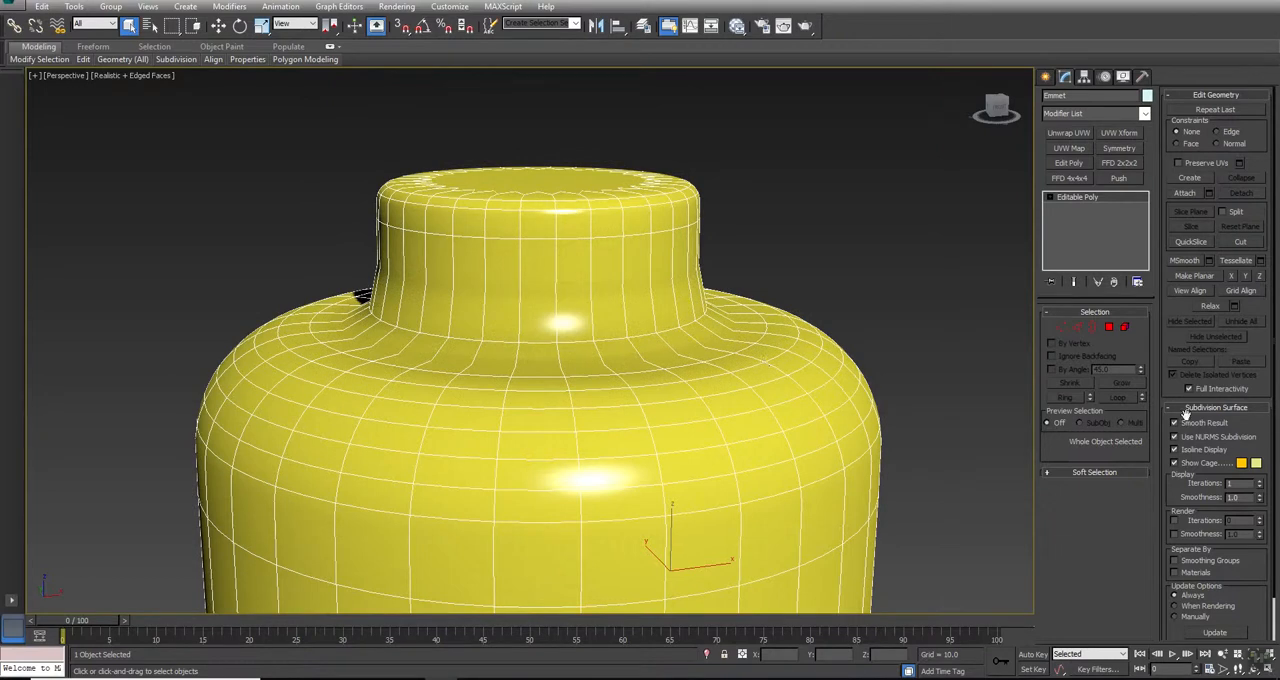
{"action": "left_click", "coordinate": [1212, 438]}
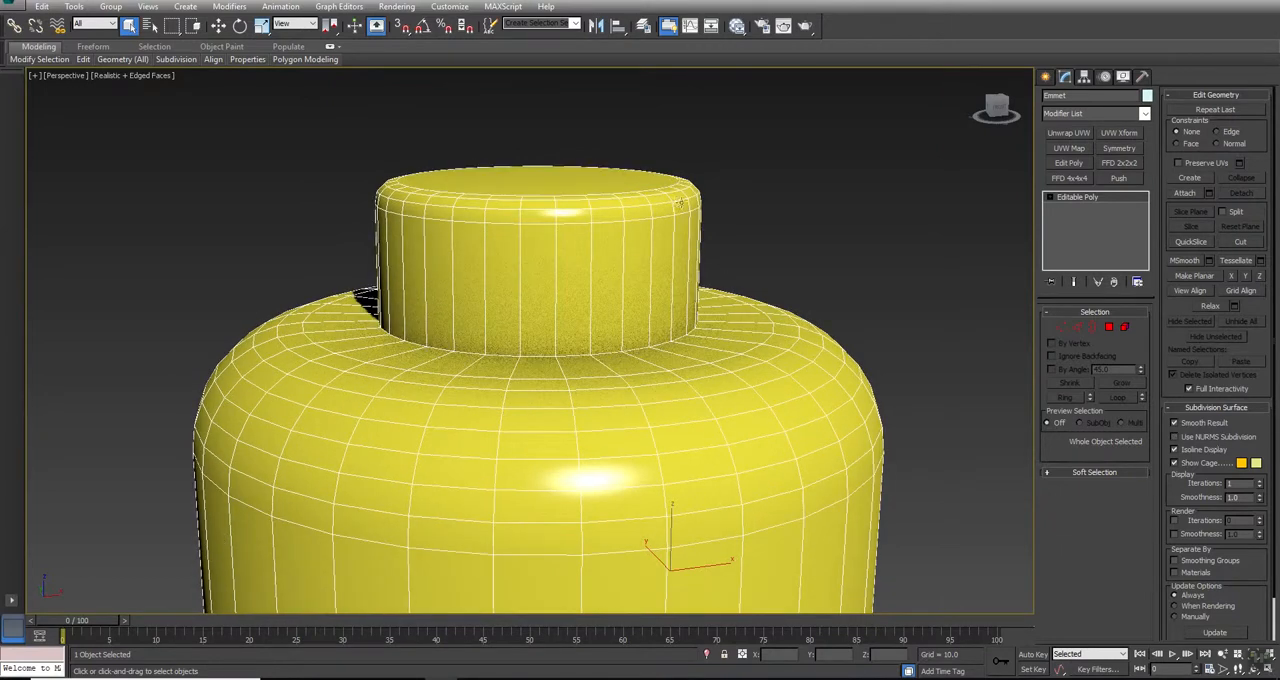
{"action": "left_click", "coordinate": [1195, 437]}
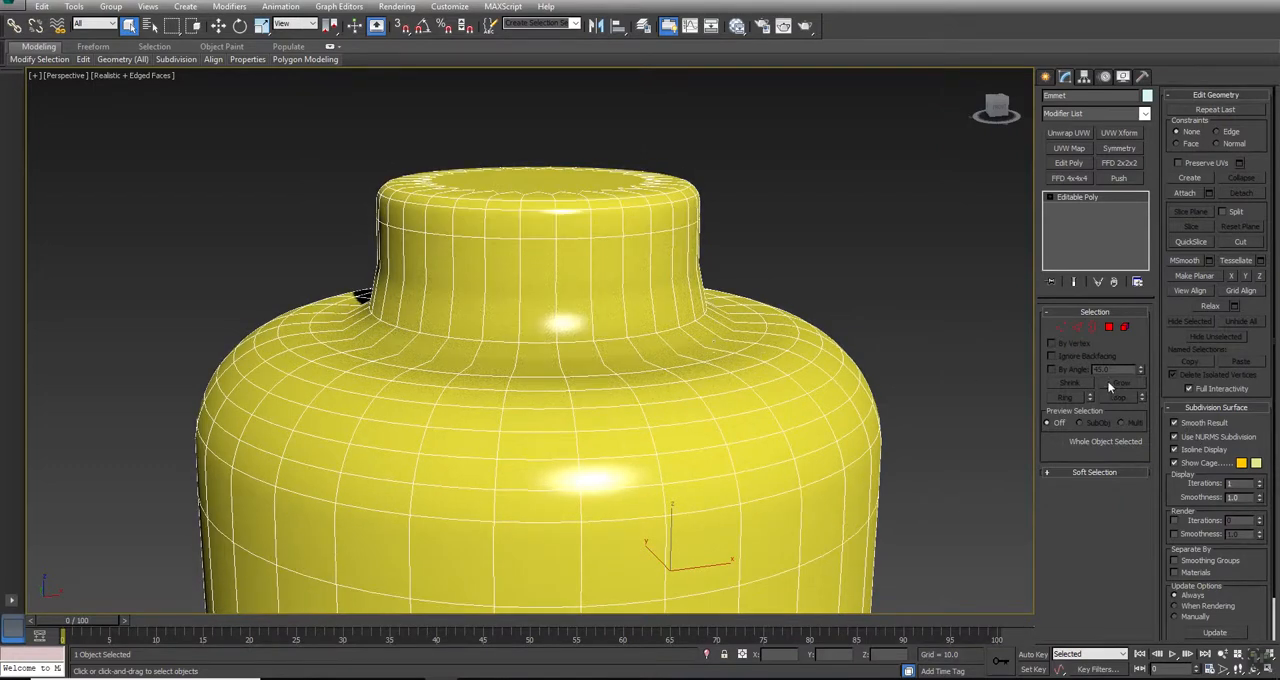
{"action": "left_click", "coordinate": [1192, 440]}
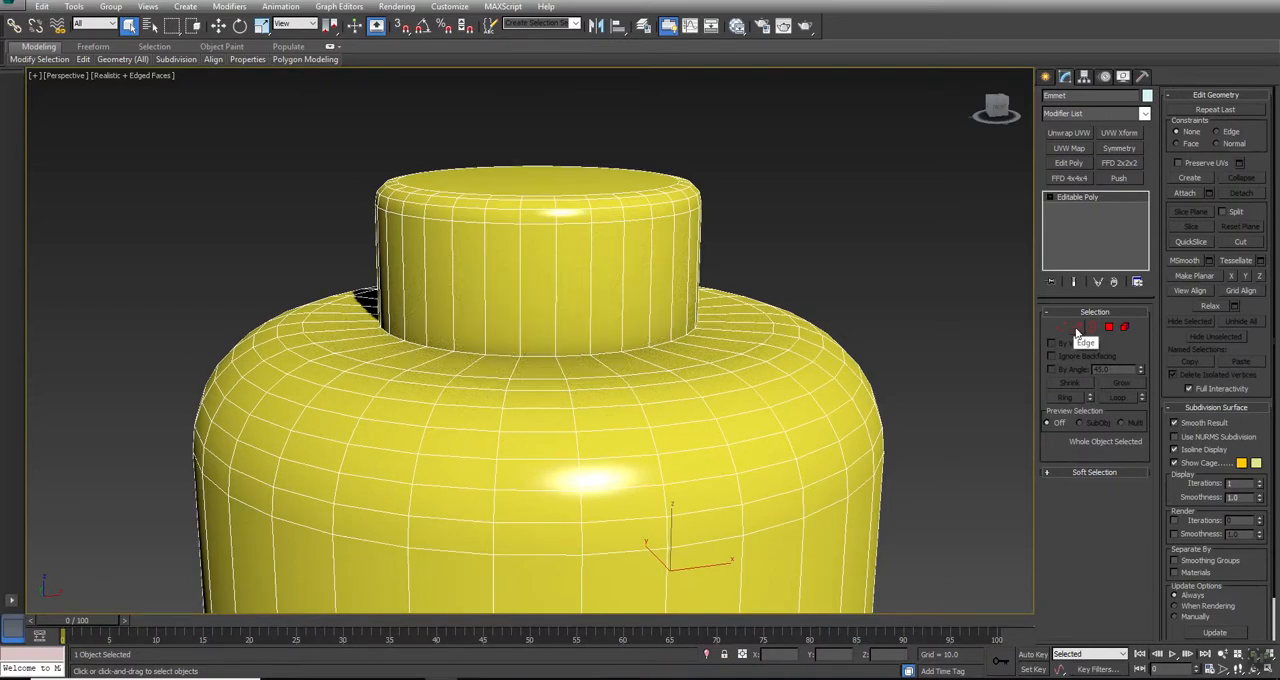
Step: Use SwiftLoop to insert a supporting edge loop around the base of the top stud, and check it with NURMS subdivision
{"action": "left_click", "coordinate": [1112, 329]}
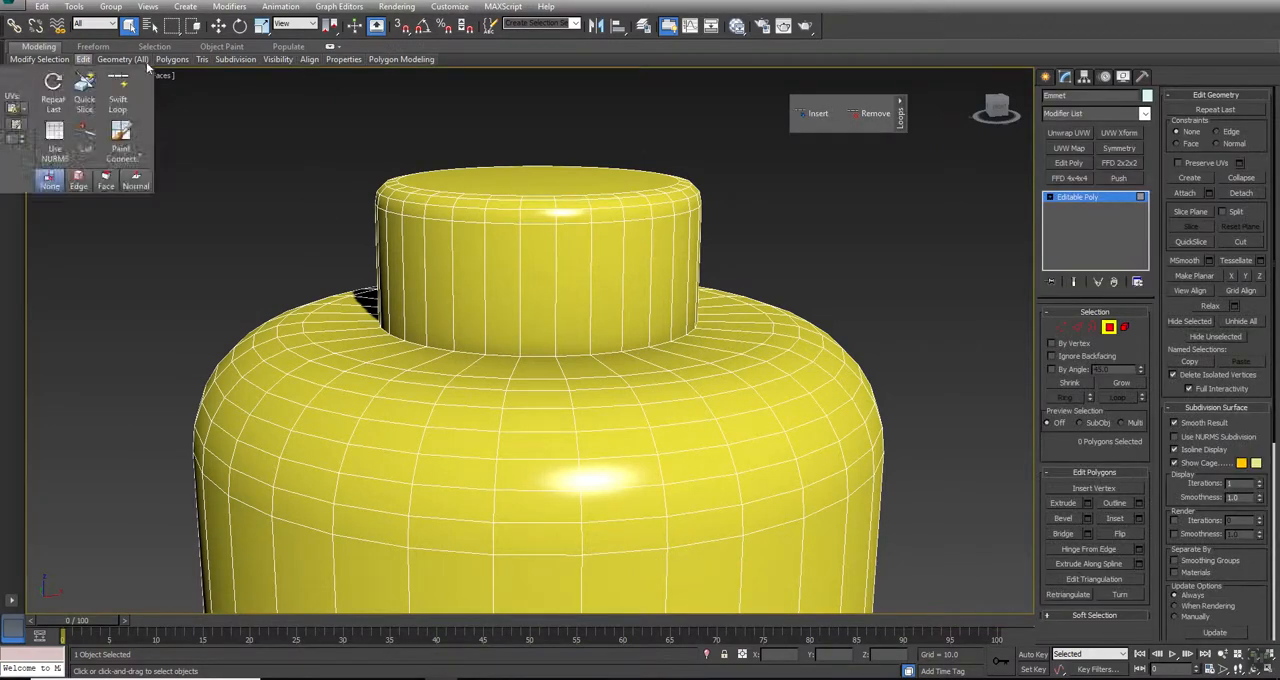
{"action": "mouse_move", "coordinate": [133, 62]}
{"action": "mouse_move", "coordinate": [83, 62]}
{"action": "left_click_drag", "start_coordinate": [86, 64], "coordinate": [76, 101]}
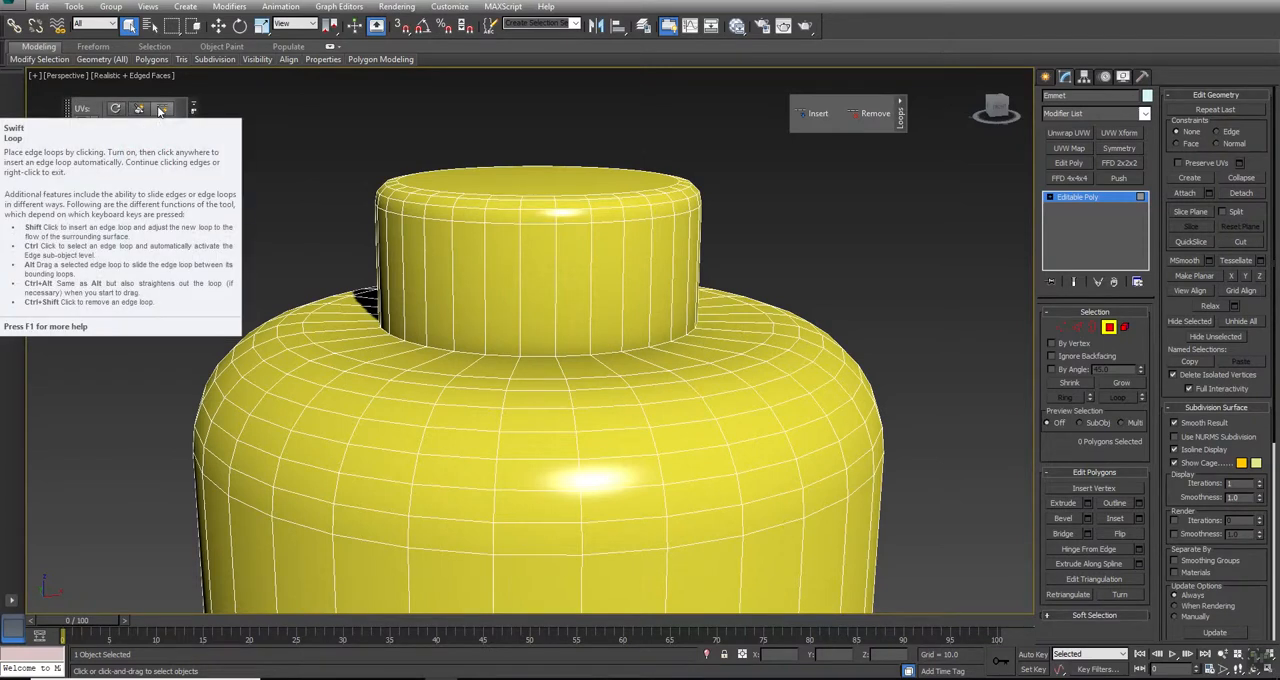
{"action": "left_click", "coordinate": [160, 110]}
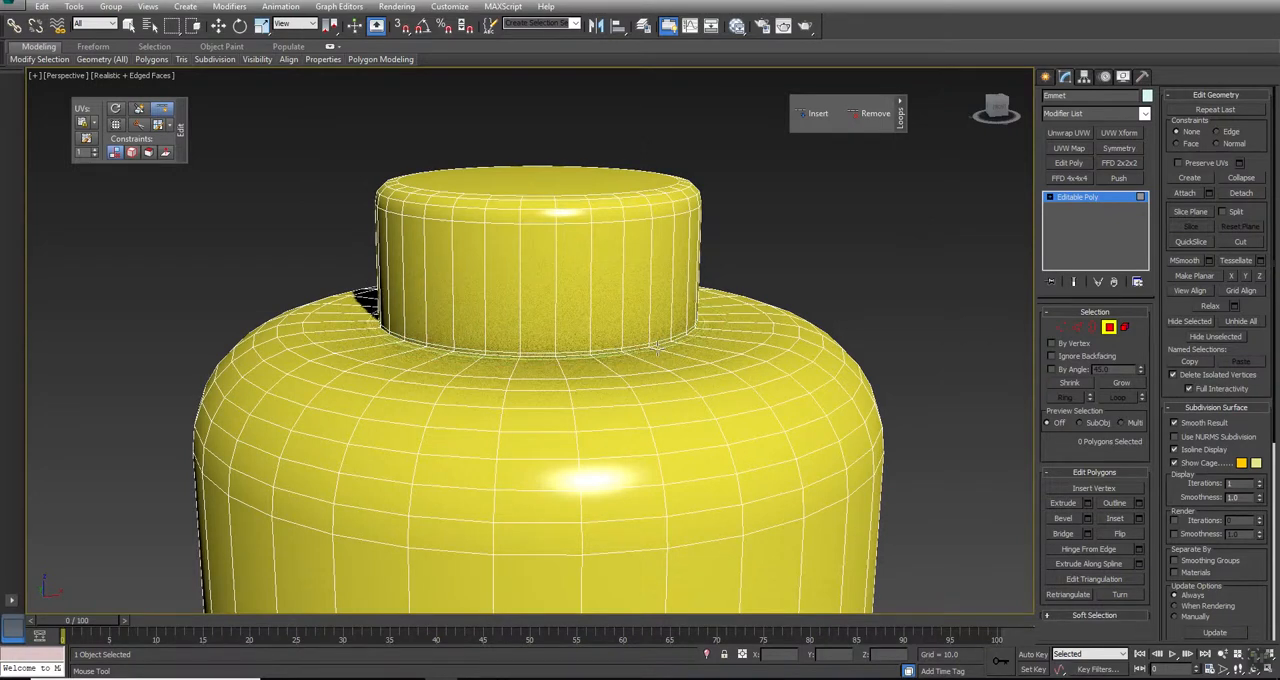
{"action": "left_click", "coordinate": [667, 348]}
{"action": "right_click", "coordinate": [853, 303]}
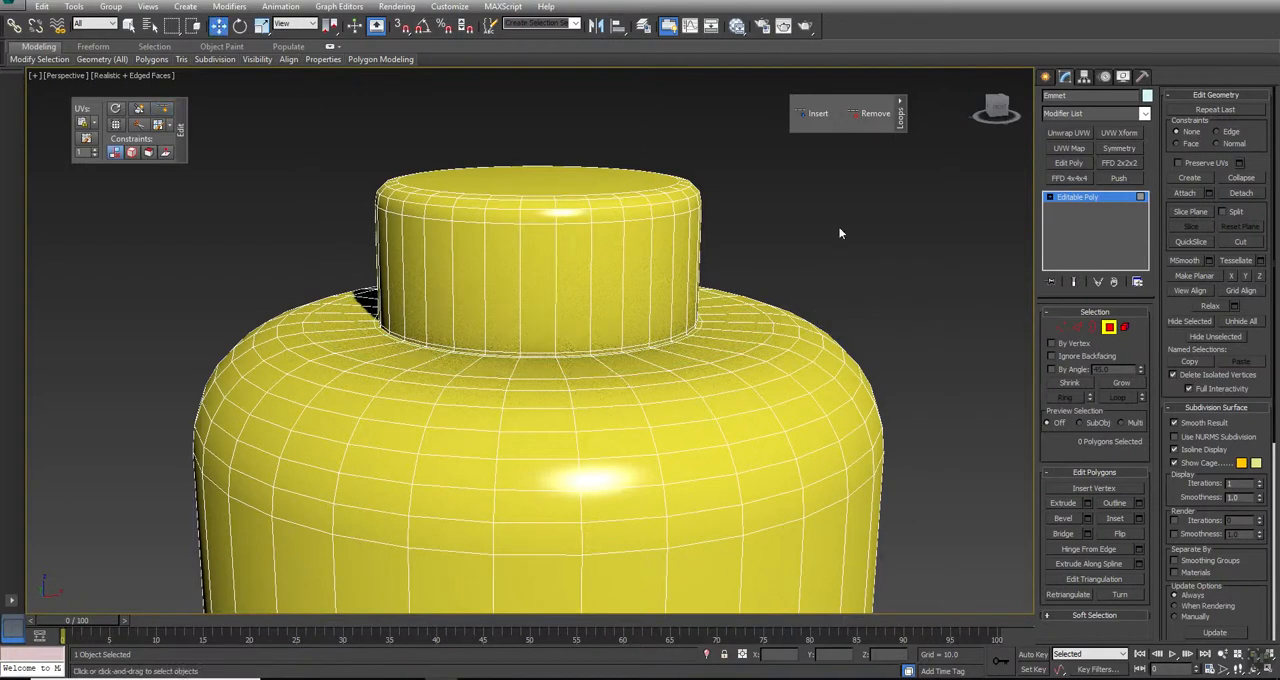
{"action": "left_click", "coordinate": [1207, 442]}
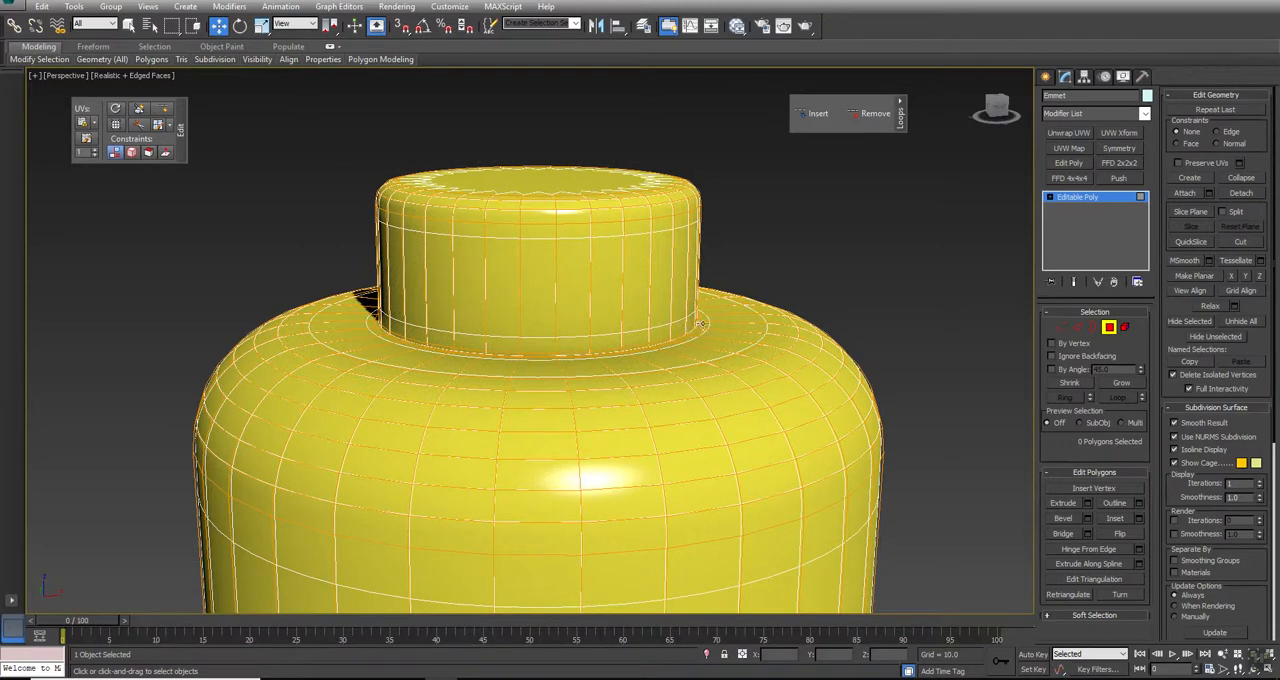
{"action": "left_click", "coordinate": [1185, 441]}
Step: Use SwiftLoop to insert a supporting edge loop around the bottom neck, close to where it meets the head
{"action": "key", "text": "alt+z"}
{"action": "mouse_move", "coordinate": [708, 328]}
{"action": "left_mouse_down"}
{"action": "mouse_move", "coordinate": [691, 290]}
{"action": "mouse_move", "coordinate": [703, 335]}
{"action": "left_mouse_up"}
{"action": "middle_click_drag", "start_coordinate": [710, 261], "coordinate": [820, 368]}
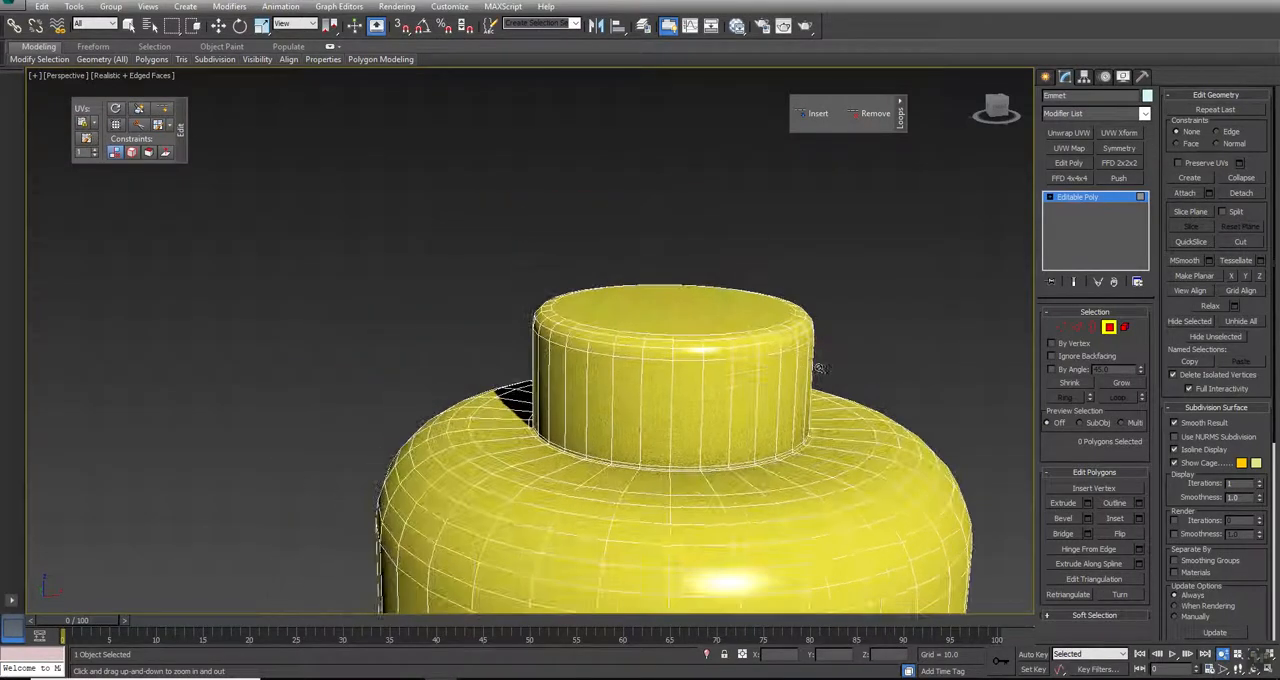
{"action": "middle_click_drag", "start_coordinate": [716, 522], "coordinate": [590, 32]}
{"action": "middle_click_drag", "start_coordinate": [584, 481], "coordinate": [596, 430], "text": "alt"}
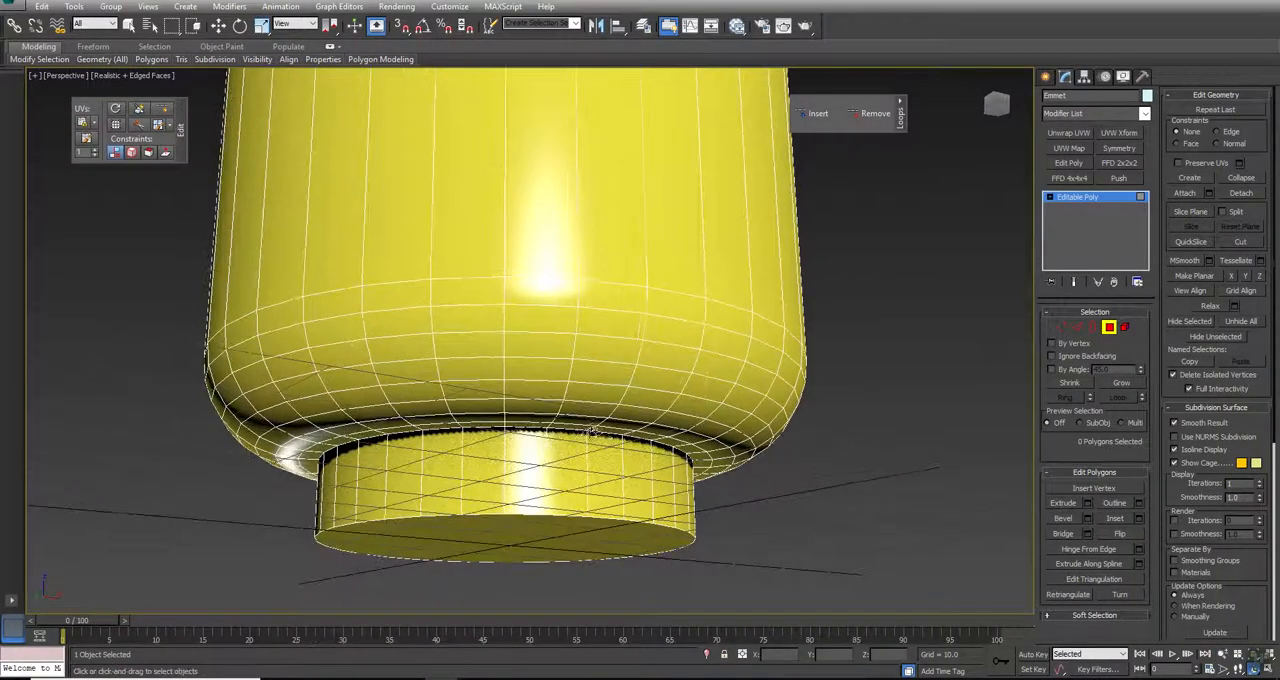
{"action": "left_click", "coordinate": [1191, 440]}
{"action": "left_click", "coordinate": [1191, 440]}
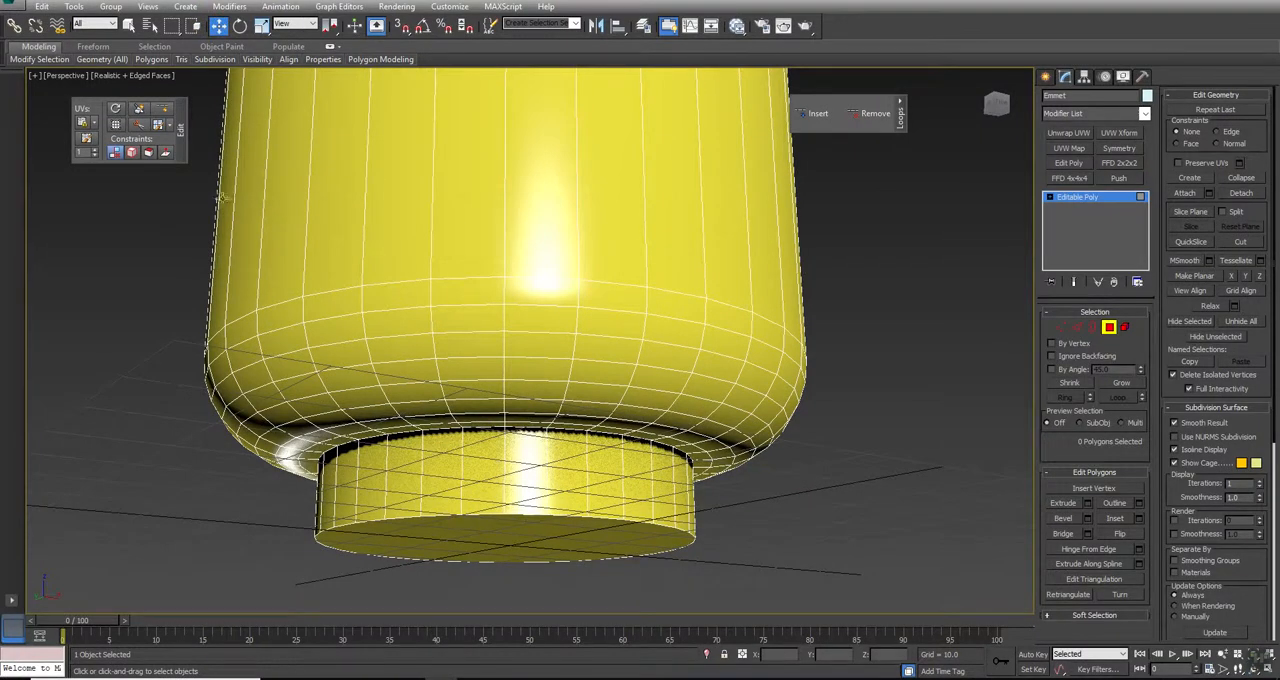
{"action": "left_click", "coordinate": [161, 110]}
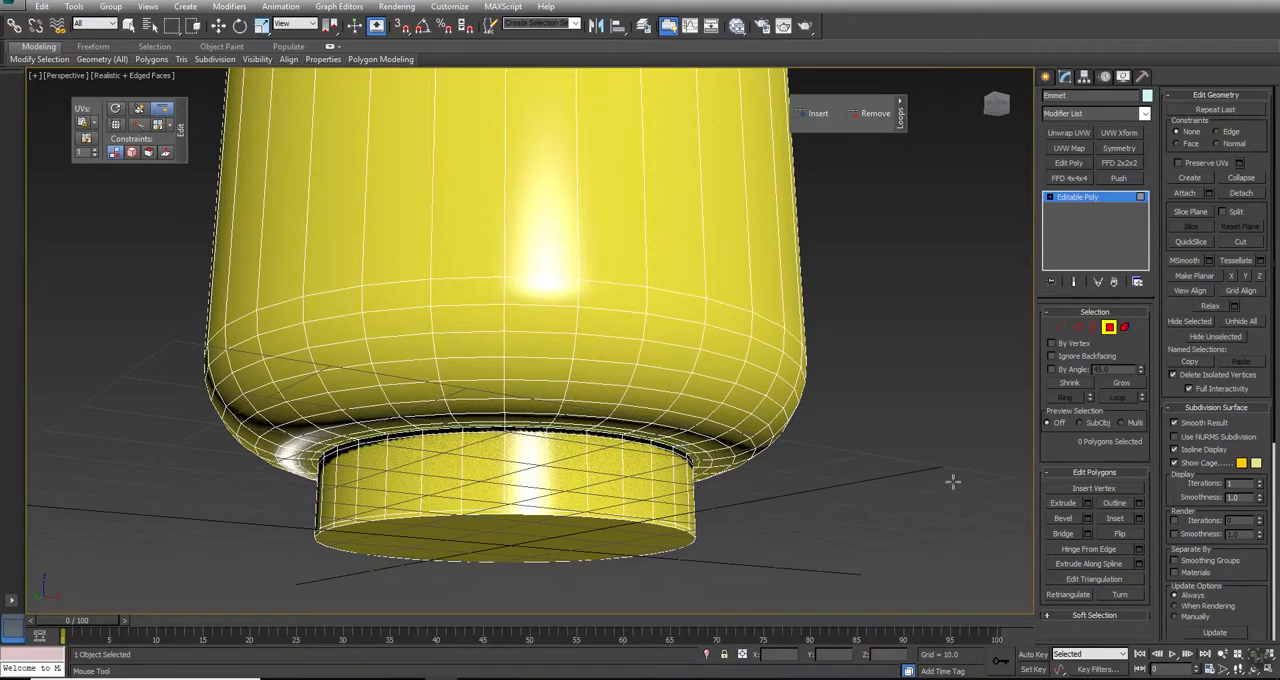
{"action": "key", "text": "q"}
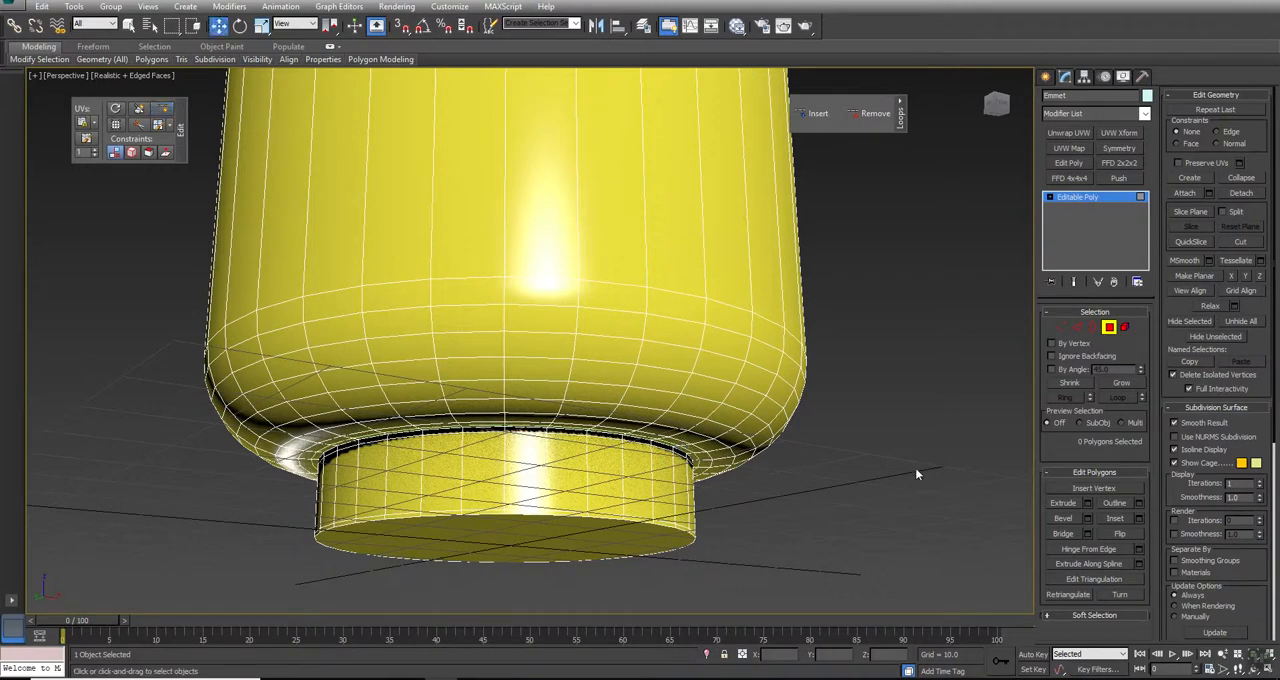
{"action": "right_click", "coordinate": [744, 241]}
{"action": "left_click", "coordinate": [741, 233]}
{"action": "left_click", "coordinate": [745, 227]}
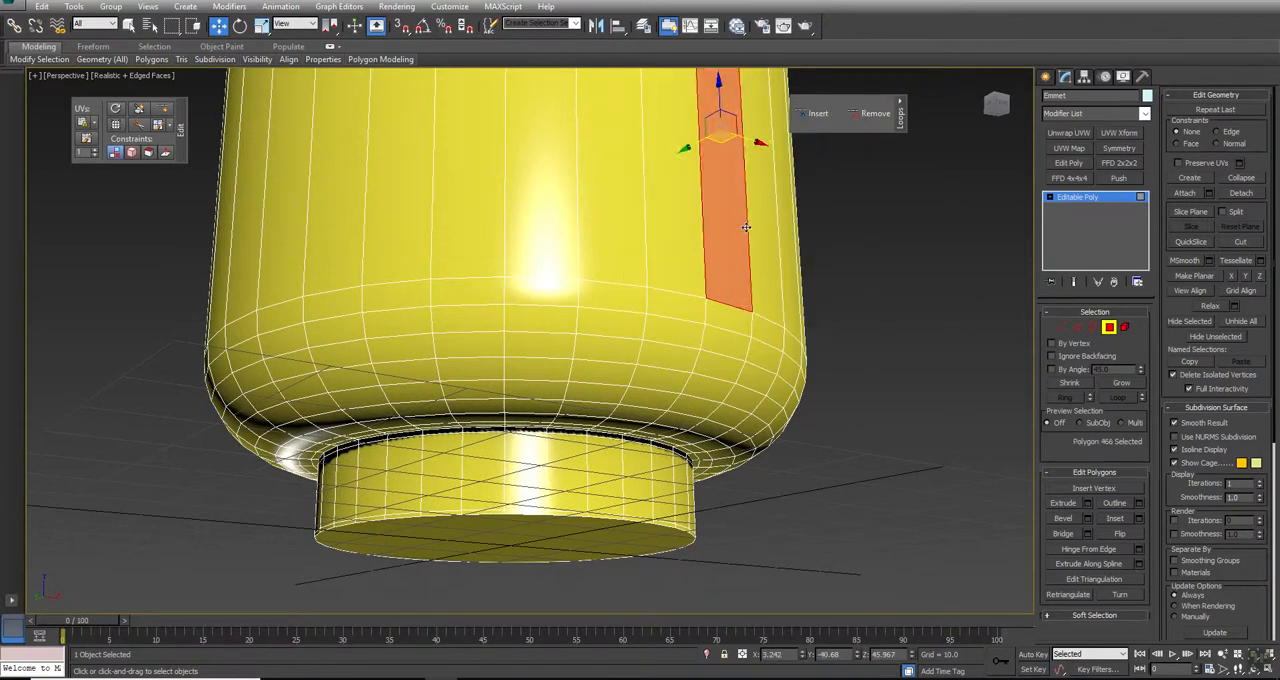
{"action": "key", "text": "2"}
{"action": "left_click", "coordinate": [749, 227]}
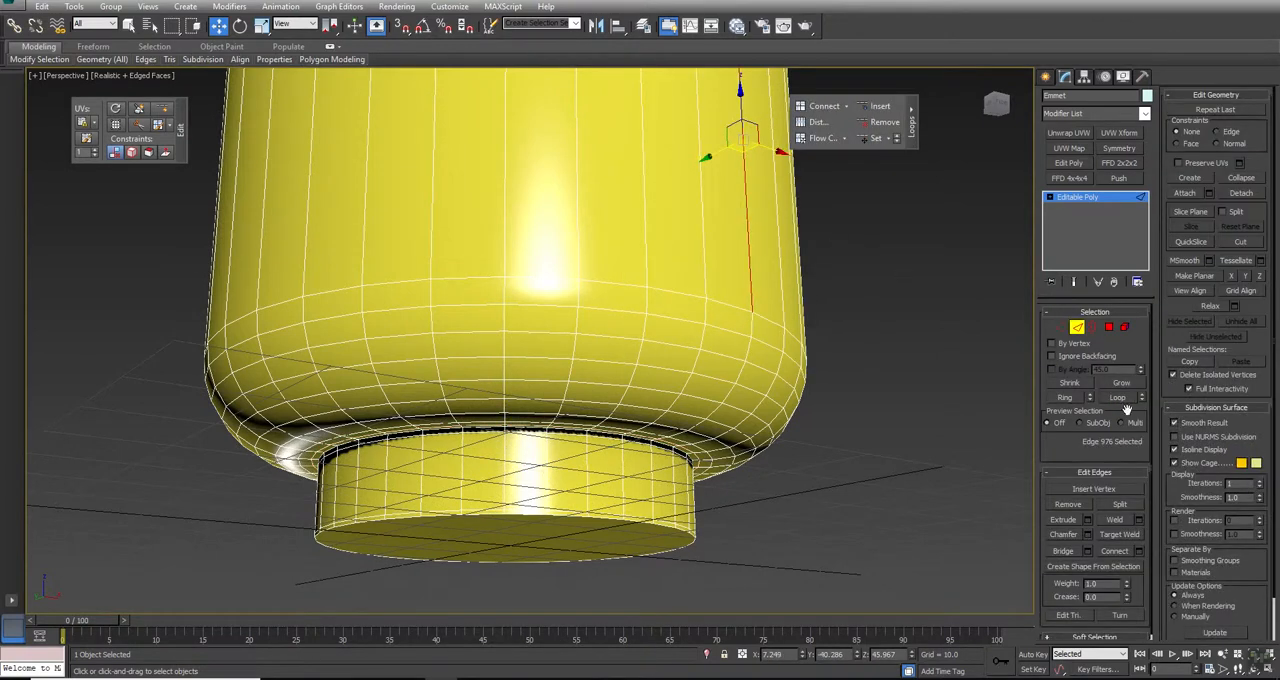
{"action": "left_click", "coordinate": [1066, 397]}
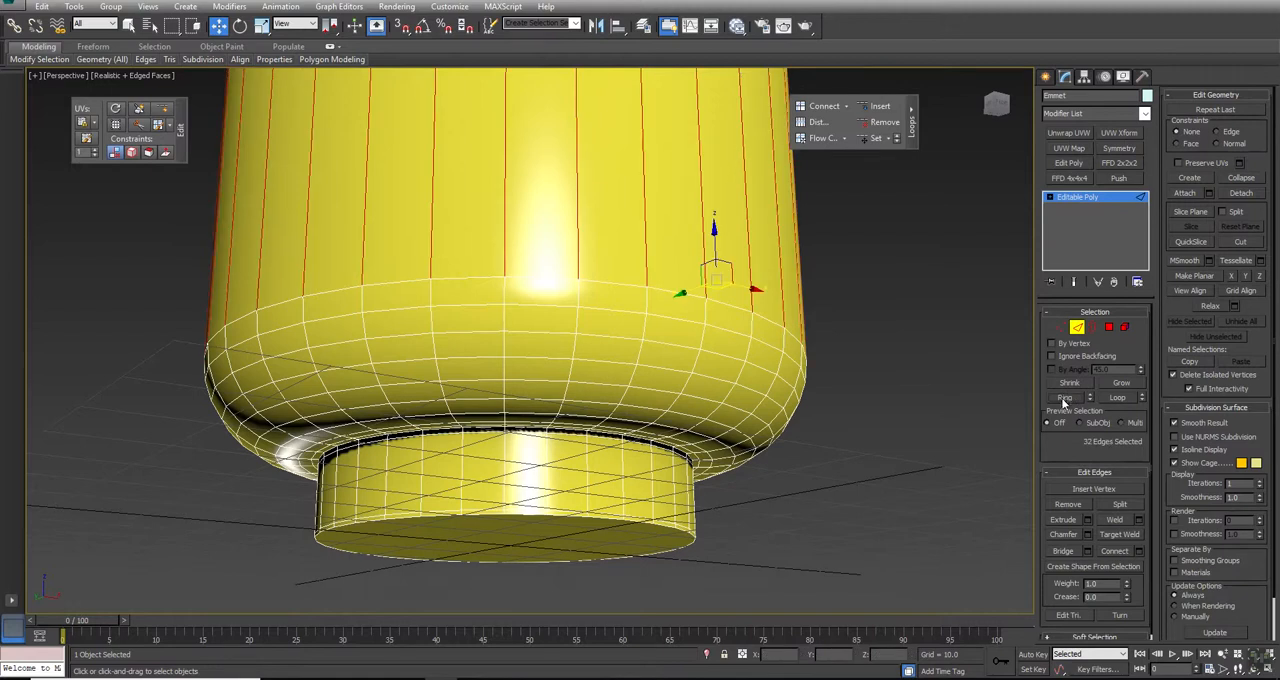
{"action": "left_click", "coordinate": [1133, 550]}
{"action": "scroll", "coordinate": [435, 417], "scroll_direction": "up", "scroll_amount": 3}
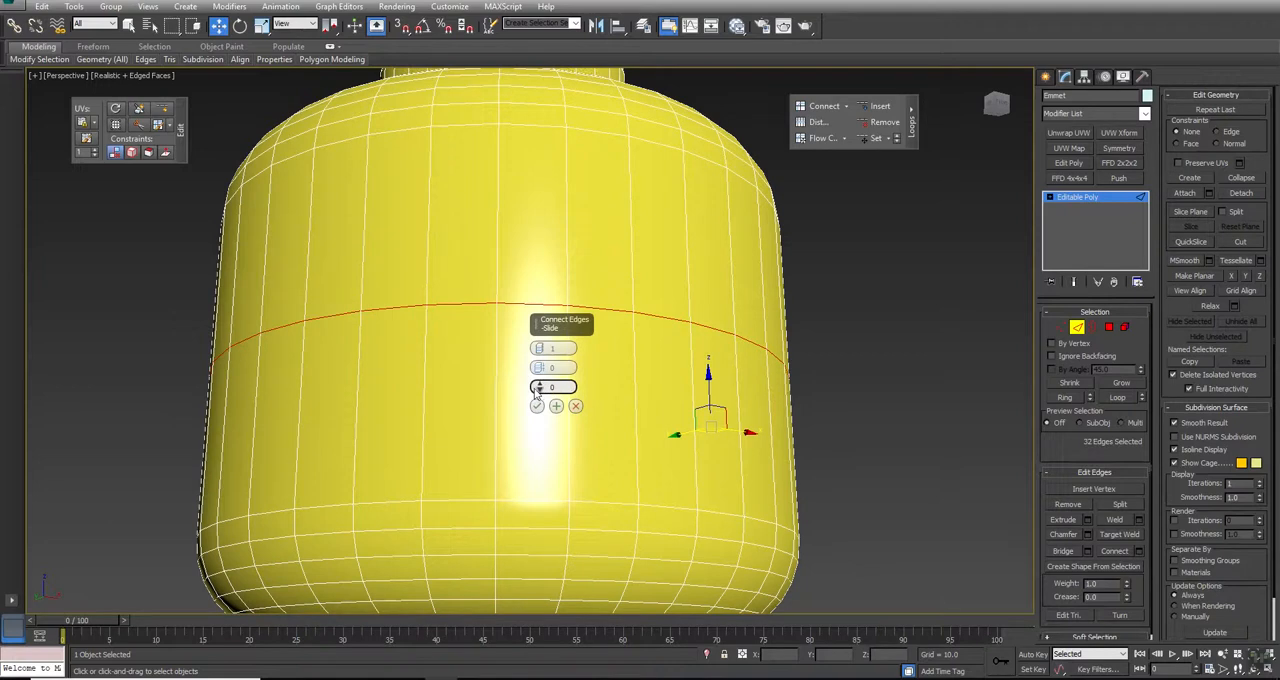
{"action": "left_click_drag", "start_coordinate": [539, 387], "coordinate": [590, 421]}
{"action": "left_click", "coordinate": [575, 406]}
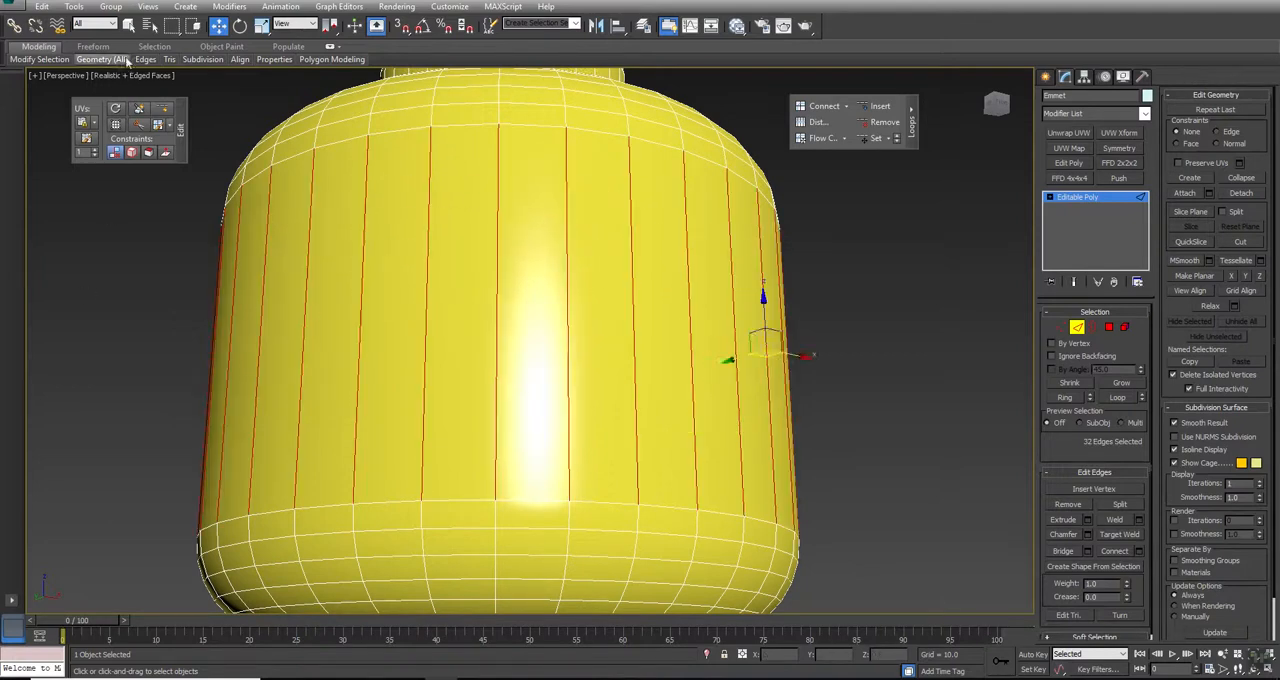
{"action": "mouse_move", "coordinate": [101, 59]}
{"action": "left_click", "coordinate": [150, 352]}
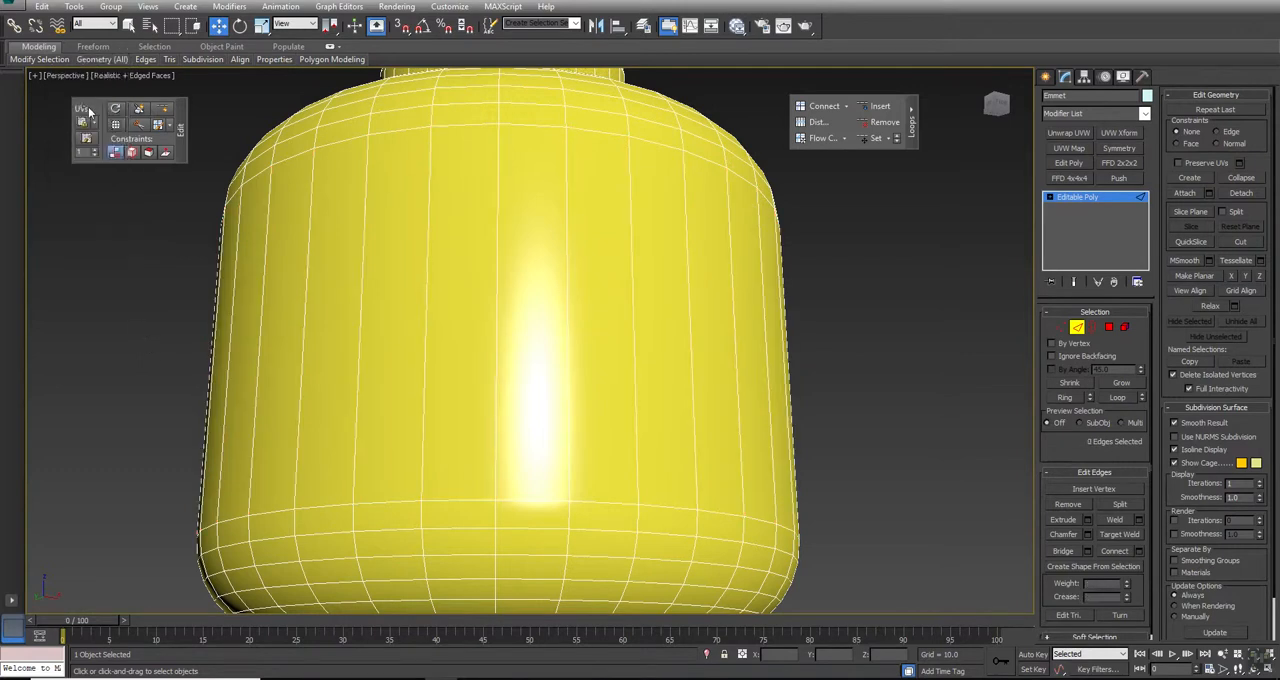
Step: Turn on NURMS subdivision and inspect the smoothed top stud and bottom neck
{"action": "middle_click_drag", "start_coordinate": [674, 429], "coordinate": [690, 398], "text": "alt"}
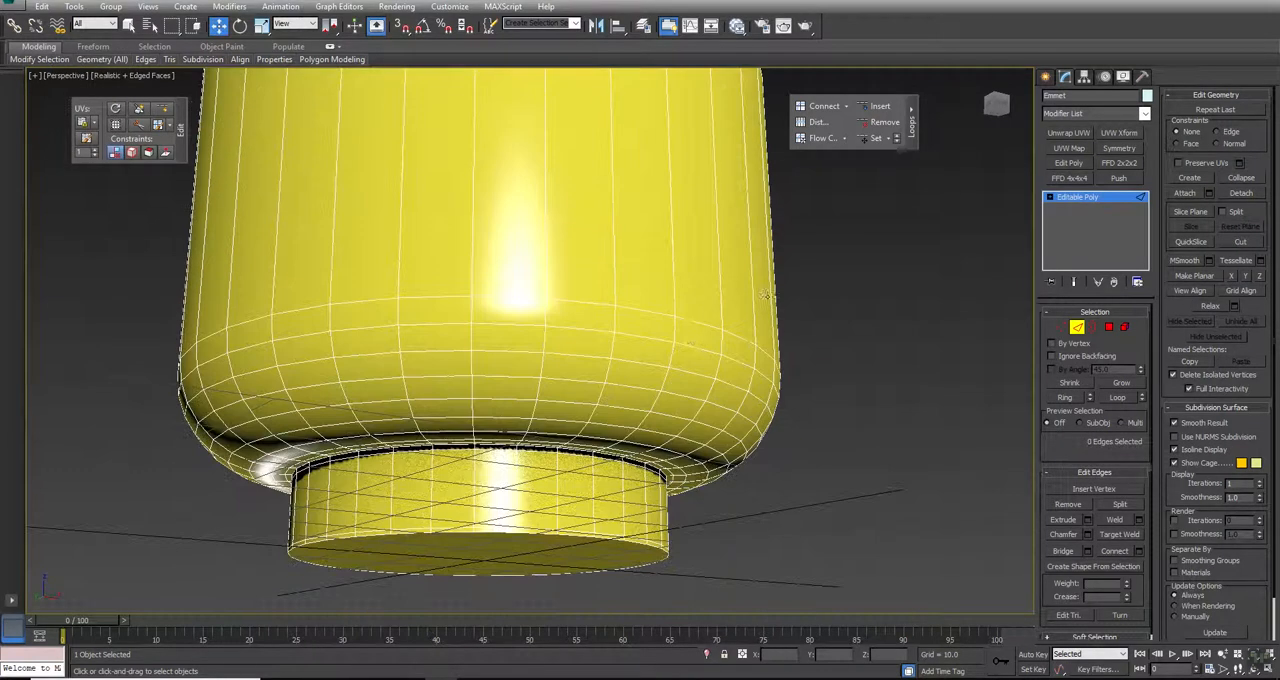
{"action": "left_click", "coordinate": [1192, 440]}
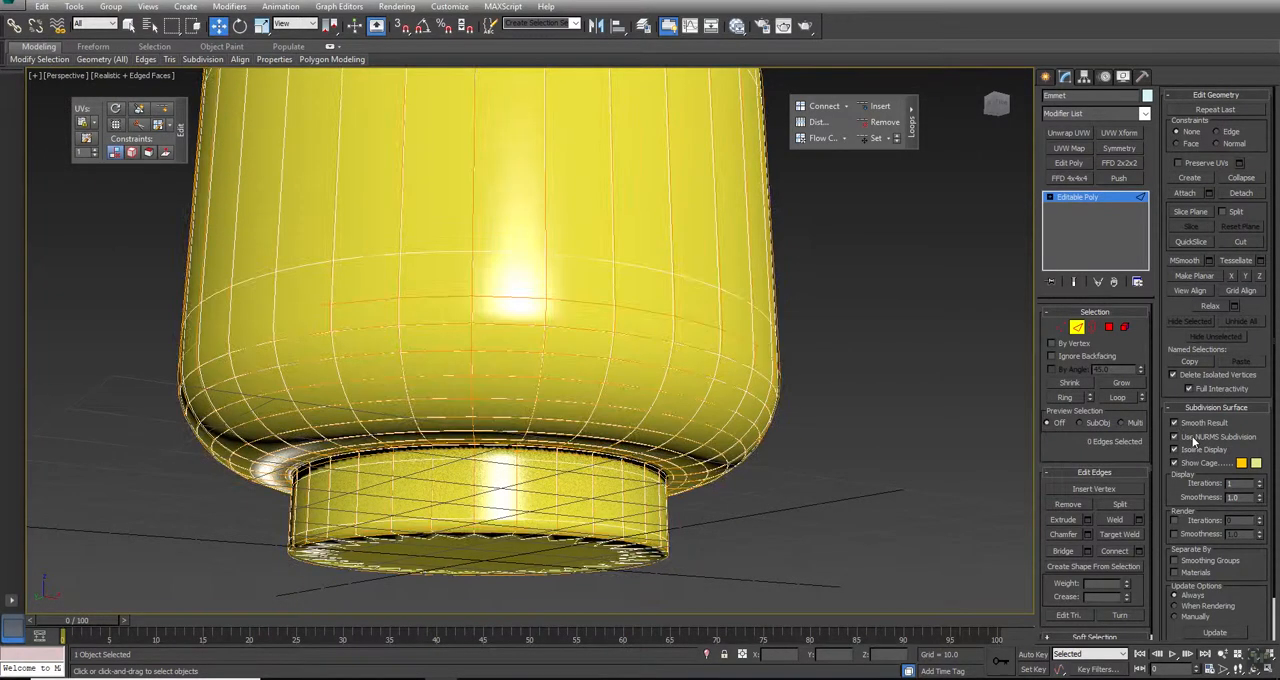
{"action": "middle_click_drag", "start_coordinate": [629, 229], "coordinate": [621, 358], "text": "alt"}
{"action": "middle_click_drag", "start_coordinate": [551, 211], "coordinate": [594, 274], "text": "alt"}
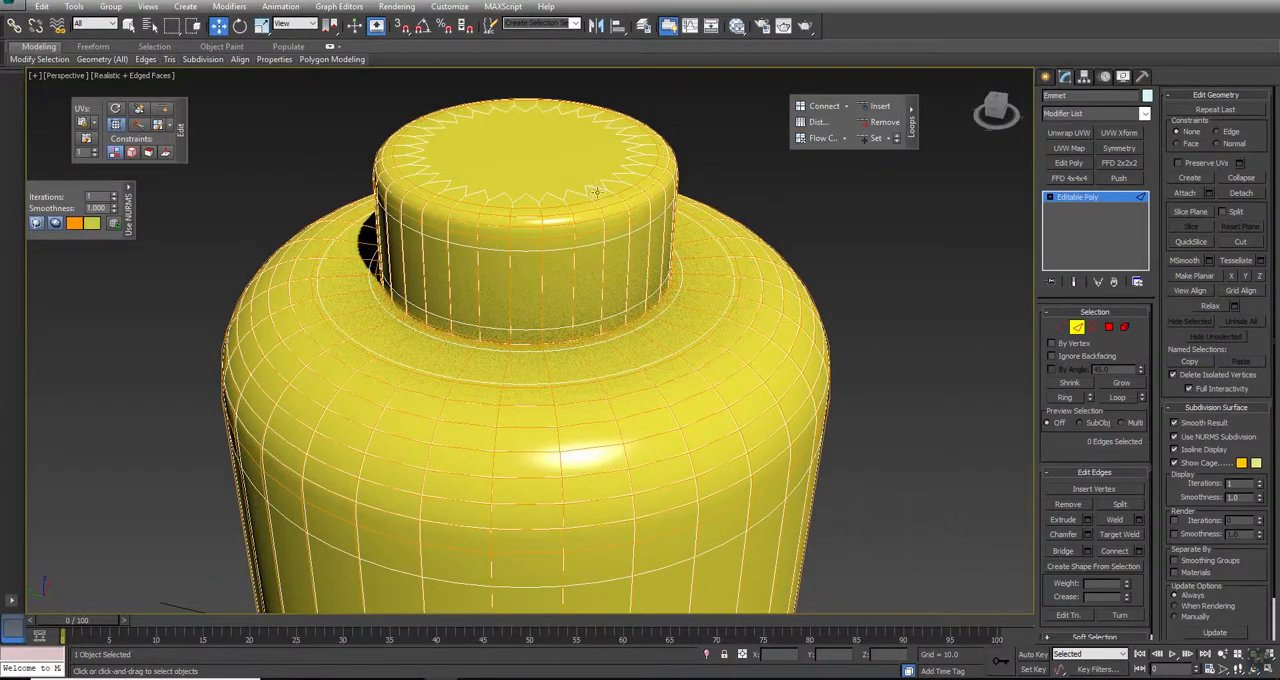
{"action": "middle_click_drag", "start_coordinate": [765, 440], "coordinate": [573, 365], "text": "alt"}
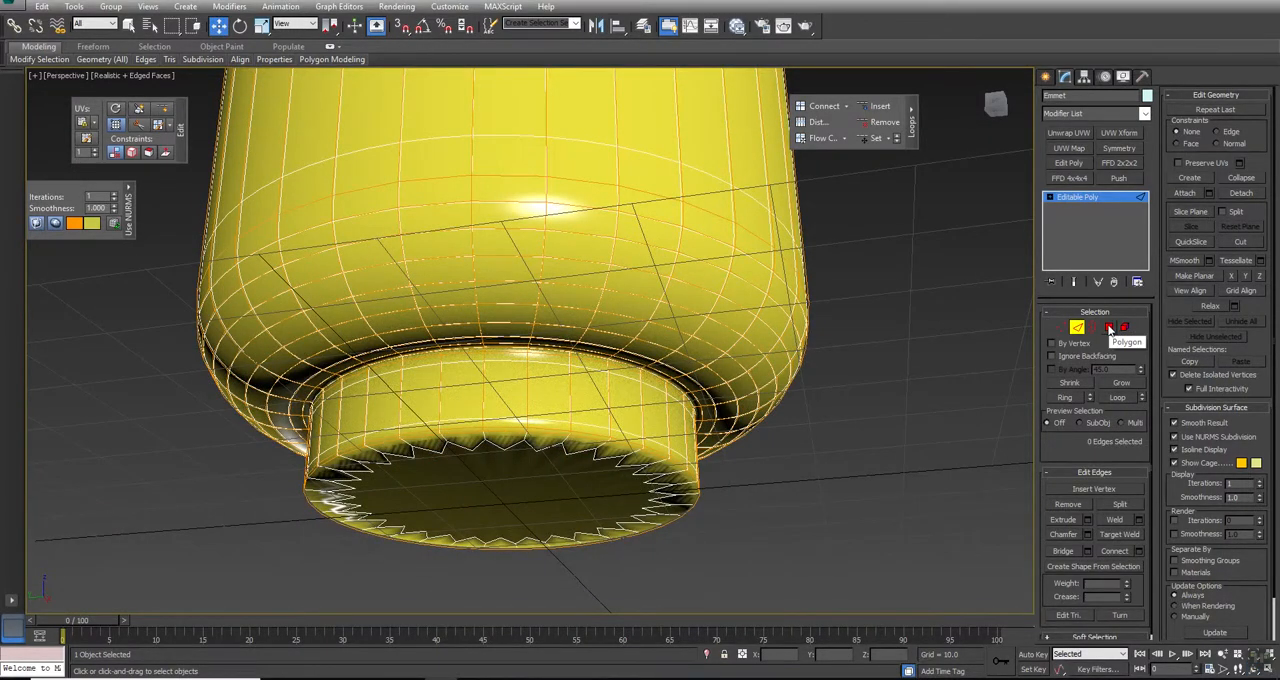
{"action": "middle_click_drag", "start_coordinate": [700, 419], "coordinate": [609, 482], "text": "alt"}
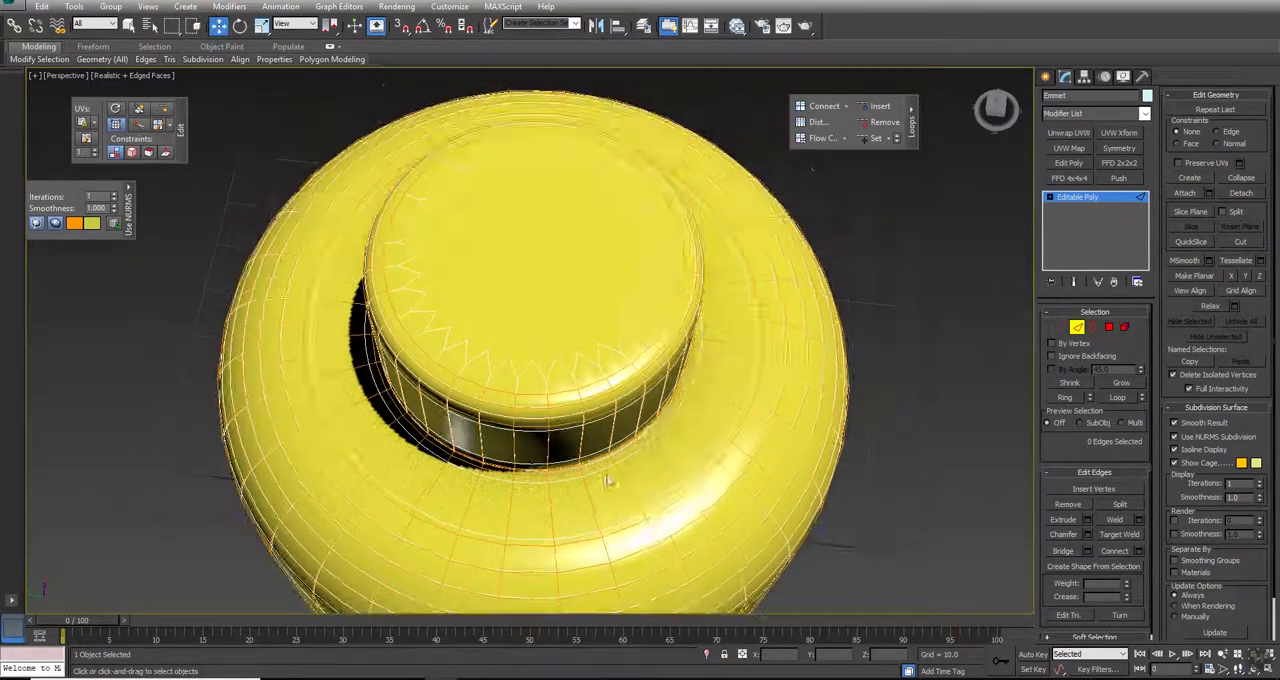
Step: Inset the polygon capping the top stud by 0.231, and turn off NURMS subdivision to check the result
{"action": "left_click", "coordinate": [1110, 328]}
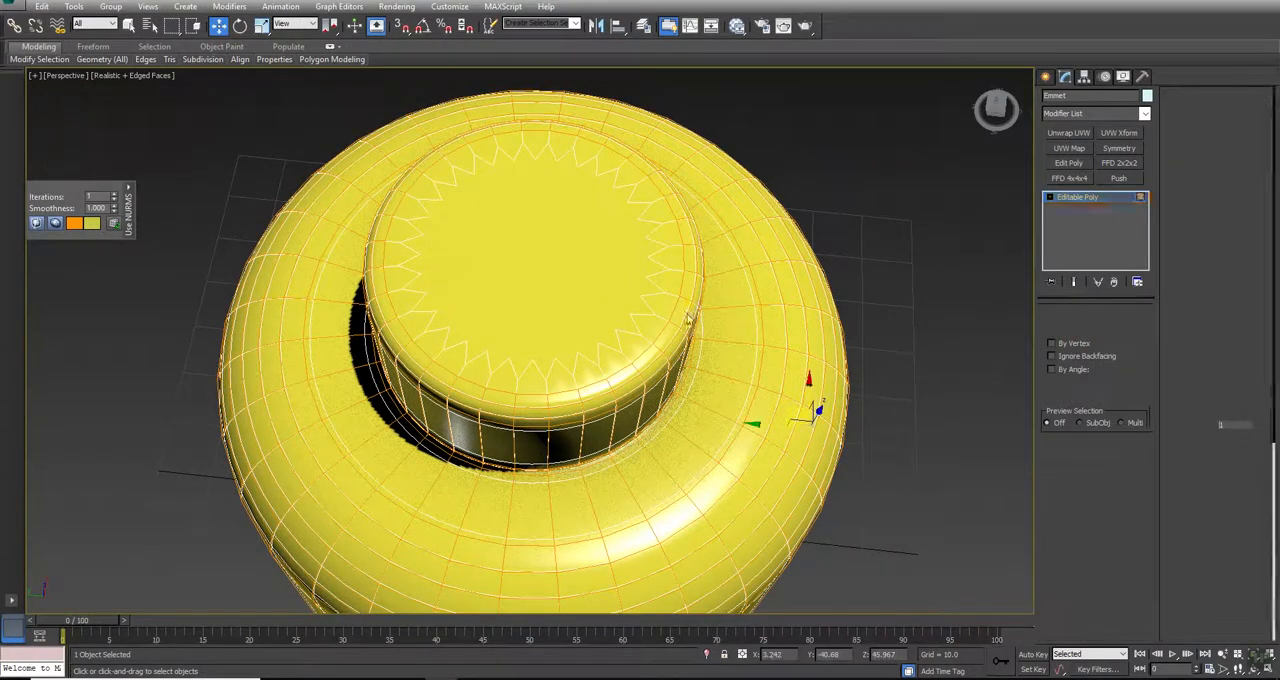
{"action": "left_click", "coordinate": [551, 197]}
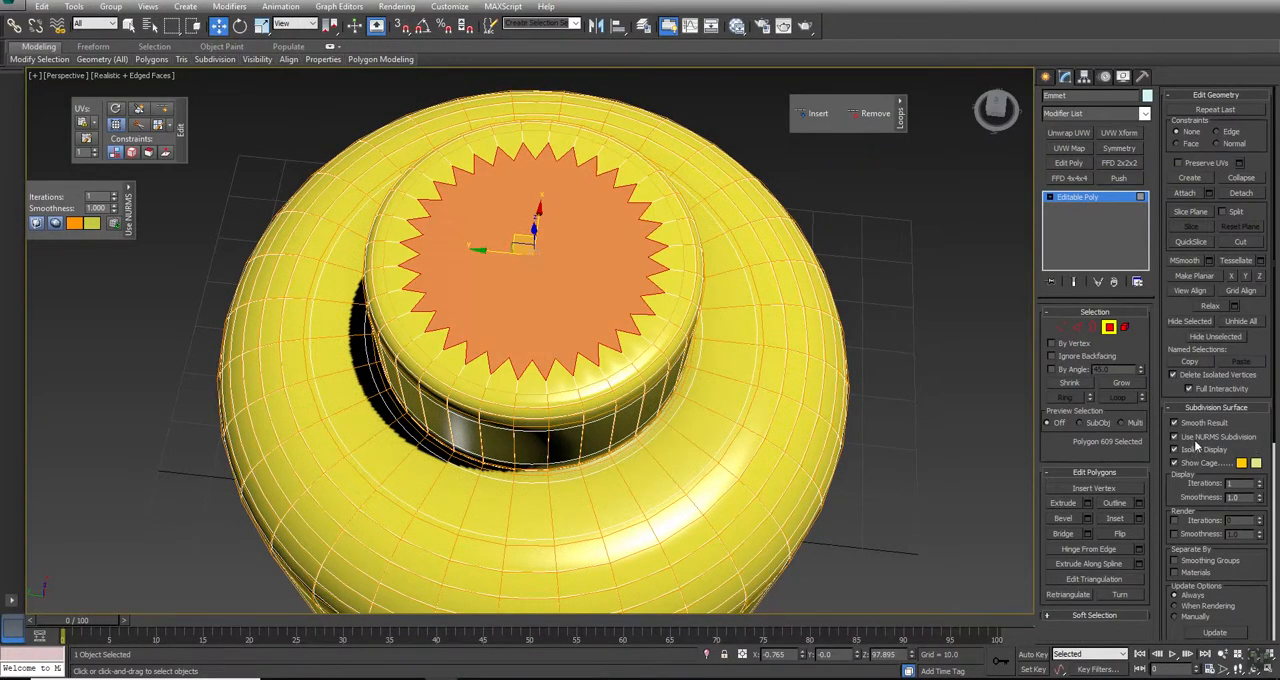
{"action": "mouse_move", "coordinate": [586, 363]}
{"action": "middle_mouse_down", "text": "alt"}
{"action": "mouse_move", "coordinate": [614, 314]}
{"action": "mouse_move", "coordinate": [600, 345]}
{"action": "middle_mouse_up", "text": "alt"}
{"action": "key", "text": "w"}
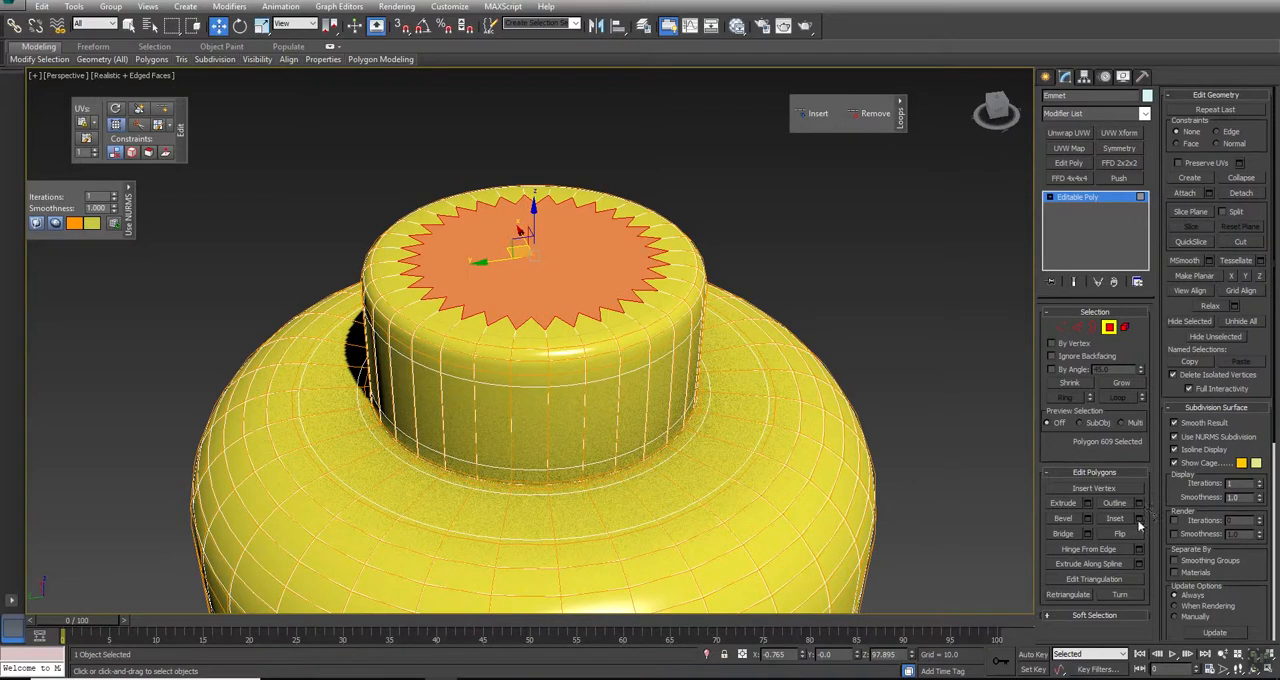
{"action": "left_click", "coordinate": [1139, 518]}
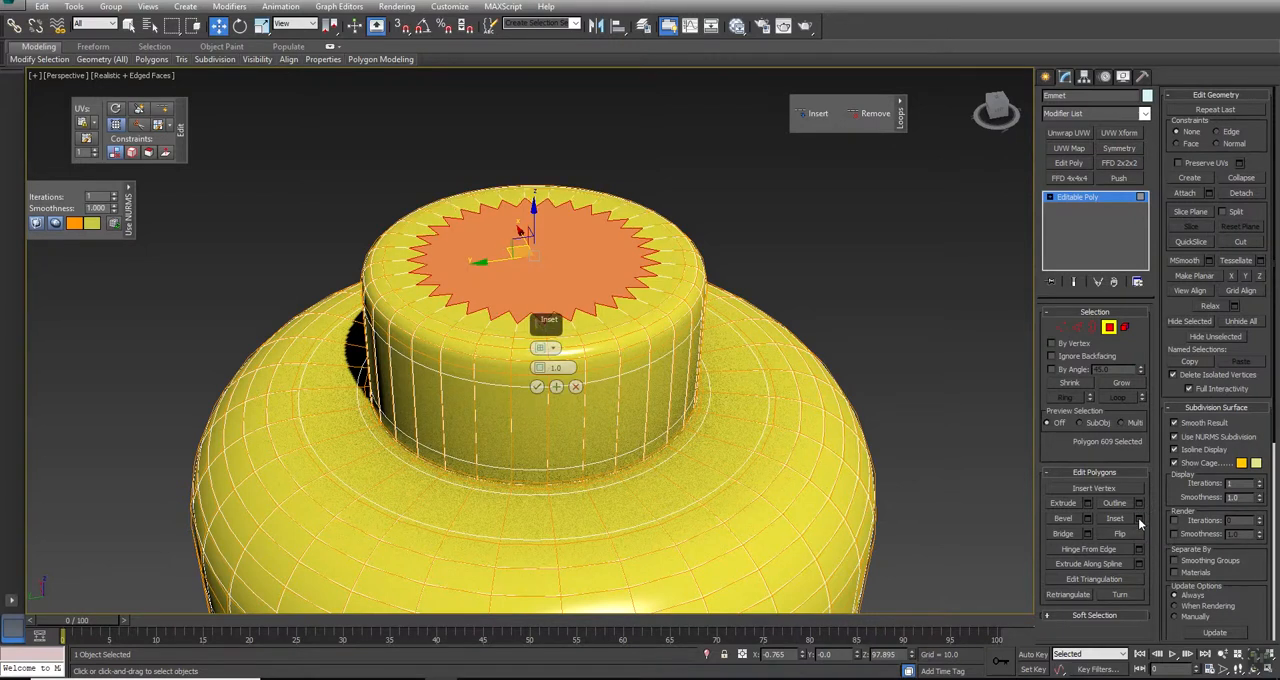
{"action": "scroll", "coordinate": [632, 320], "scroll_direction": "up", "scroll_amount": 8}
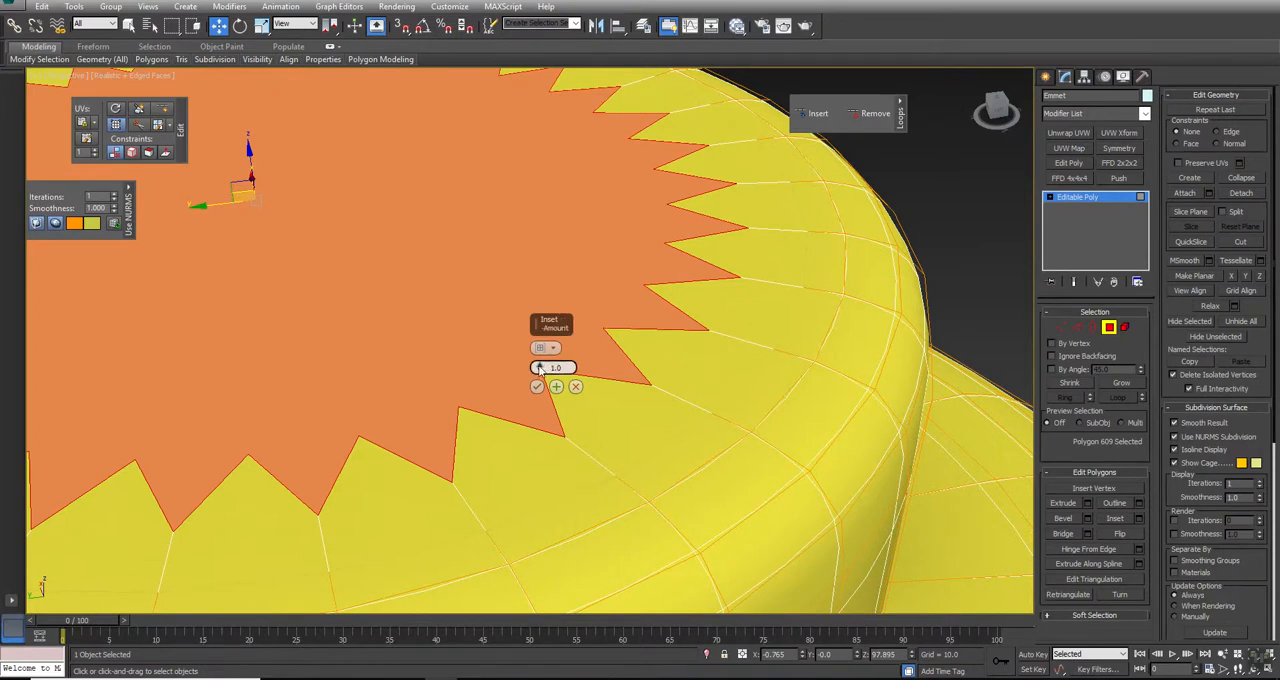
{"action": "left_click_drag", "start_coordinate": [538, 367], "coordinate": [541, 365]}
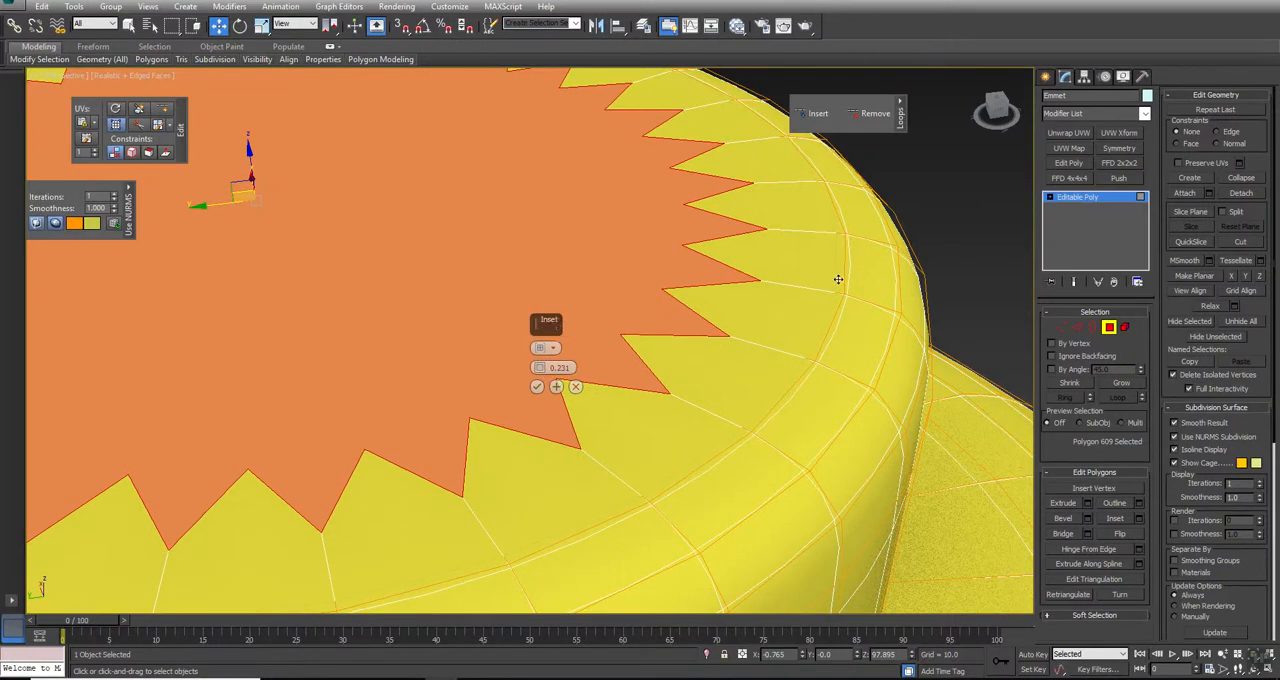
{"action": "left_click", "coordinate": [537, 386]}
{"action": "scroll", "coordinate": [517, 323], "scroll_direction": "down", "scroll_amount": 5}
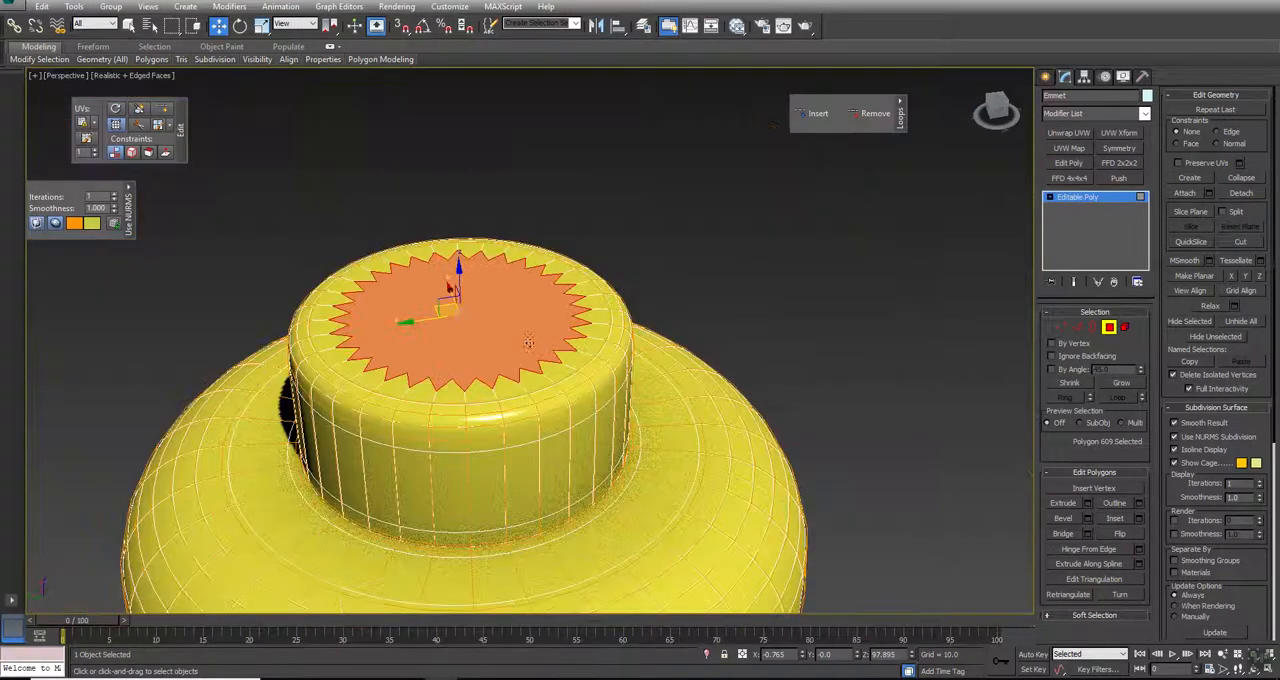
{"action": "left_click", "coordinate": [1190, 442]}
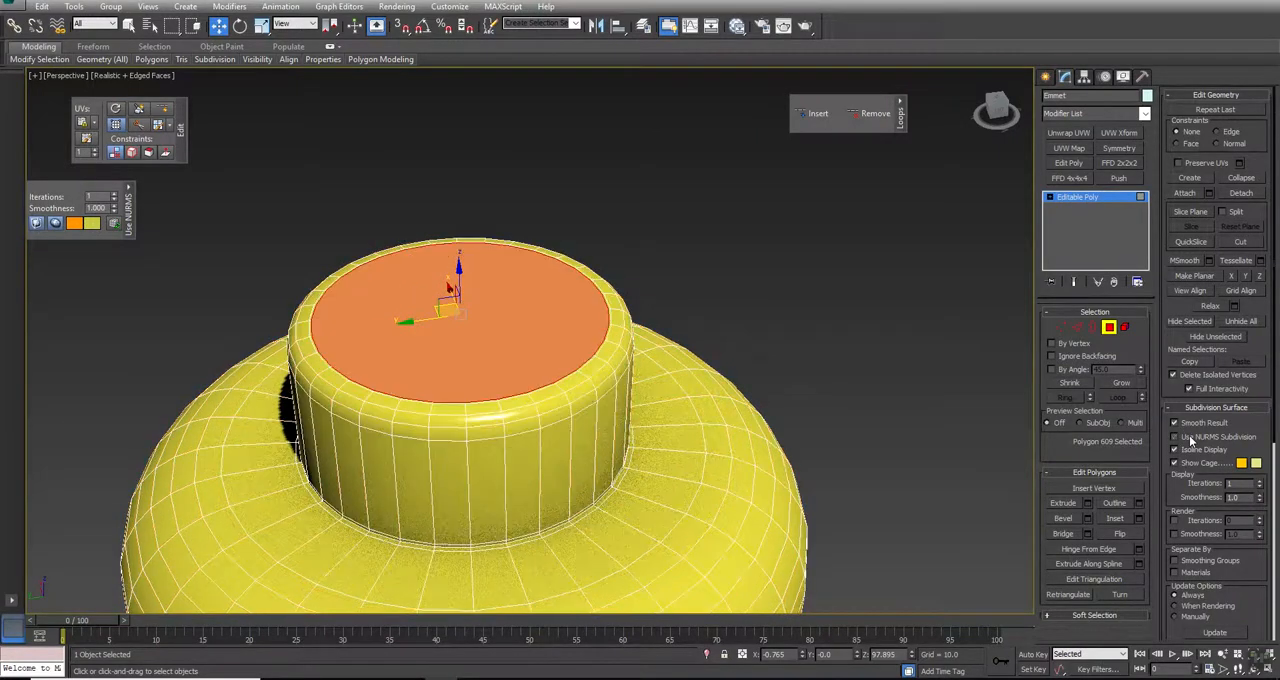
{"action": "left_click", "coordinate": [815, 289]}
Step: Create a box beside the head and convert it to an Editable Poly
{"action": "middle_click_drag", "start_coordinate": [443, 335], "coordinate": [478, 405], "text": "alt"}
{"action": "scroll", "coordinate": [583, 414], "scroll_direction": "down", "scroll_amount": 3}
{"action": "middle_click_drag", "start_coordinate": [583, 414], "coordinate": [147, 362]}
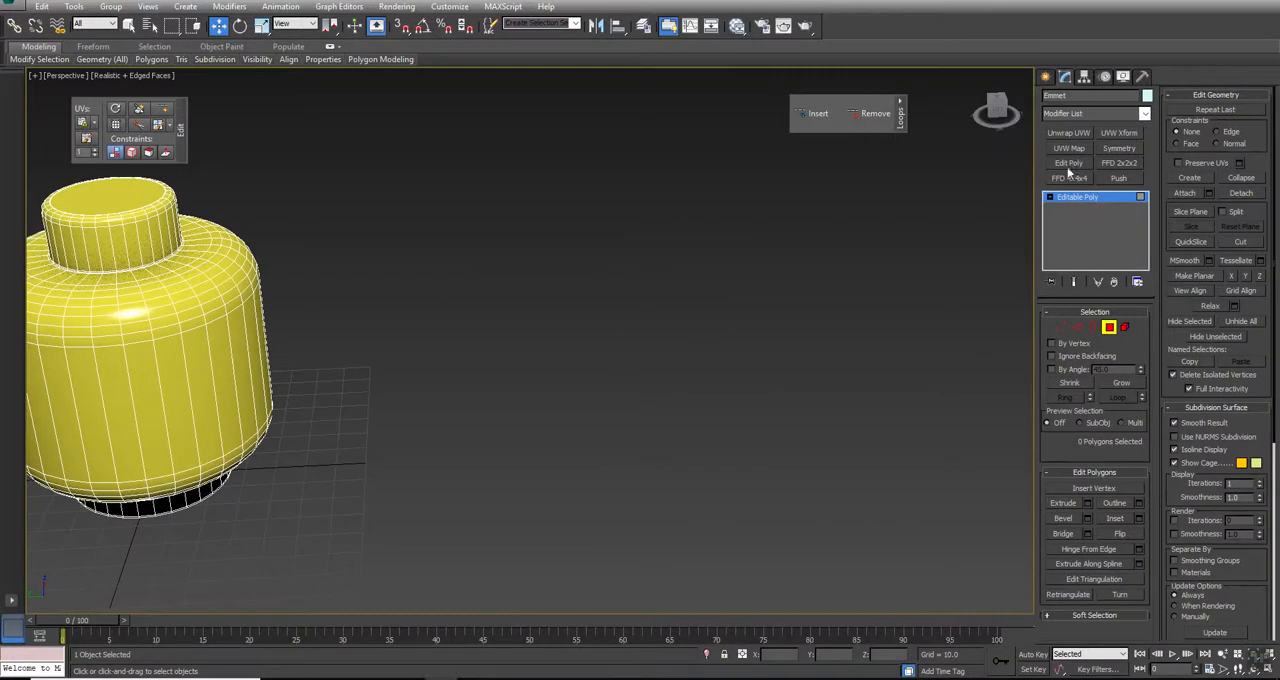
{"action": "left_click", "coordinate": [1046, 76]}
{"action": "left_click", "coordinate": [1068, 162]}
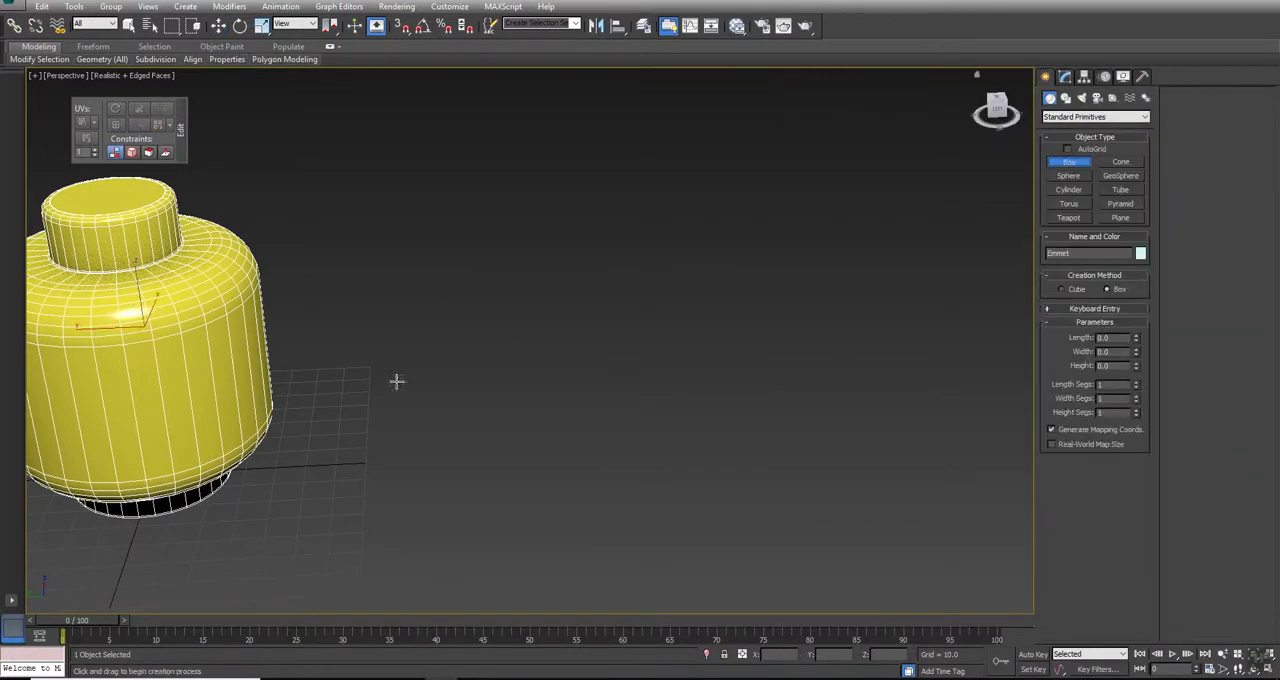
{"action": "left_click_drag", "start_coordinate": [348, 330], "coordinate": [626, 497]}
{"action": "left_click", "coordinate": [598, 325]}
{"action": "key", "text": "w"}
{"action": "right_click", "coordinate": [618, 297]}
{"action": "mouse_move", "coordinate": [660, 418]}
{"action": "left_click", "coordinate": [790, 439]}
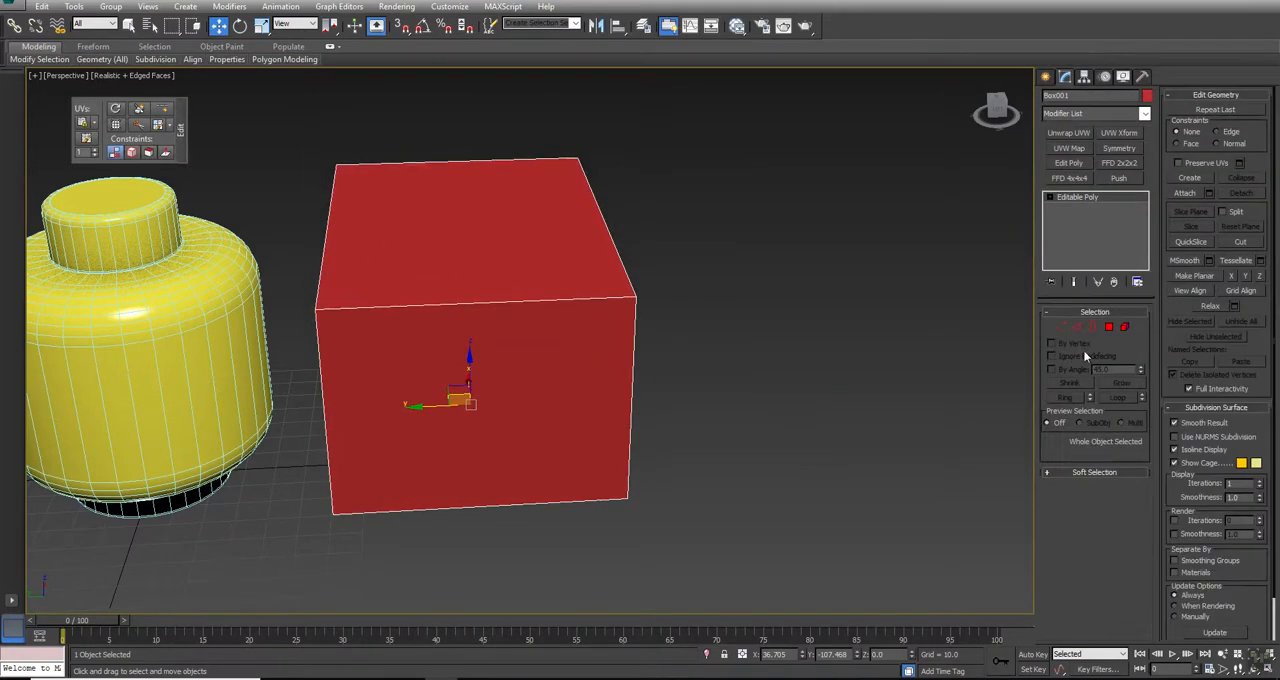
Step: Turn on NURMS subdivision for the box and inspect its smoothed shape from above
{"action": "left_click", "coordinate": [1188, 440]}
{"action": "middle_click_drag", "start_coordinate": [551, 371], "coordinate": [570, 333], "text": "alt"}
{"action": "left_click_drag", "start_coordinate": [569, 339], "coordinate": [545, 427]}
{"action": "key", "text": "w"}
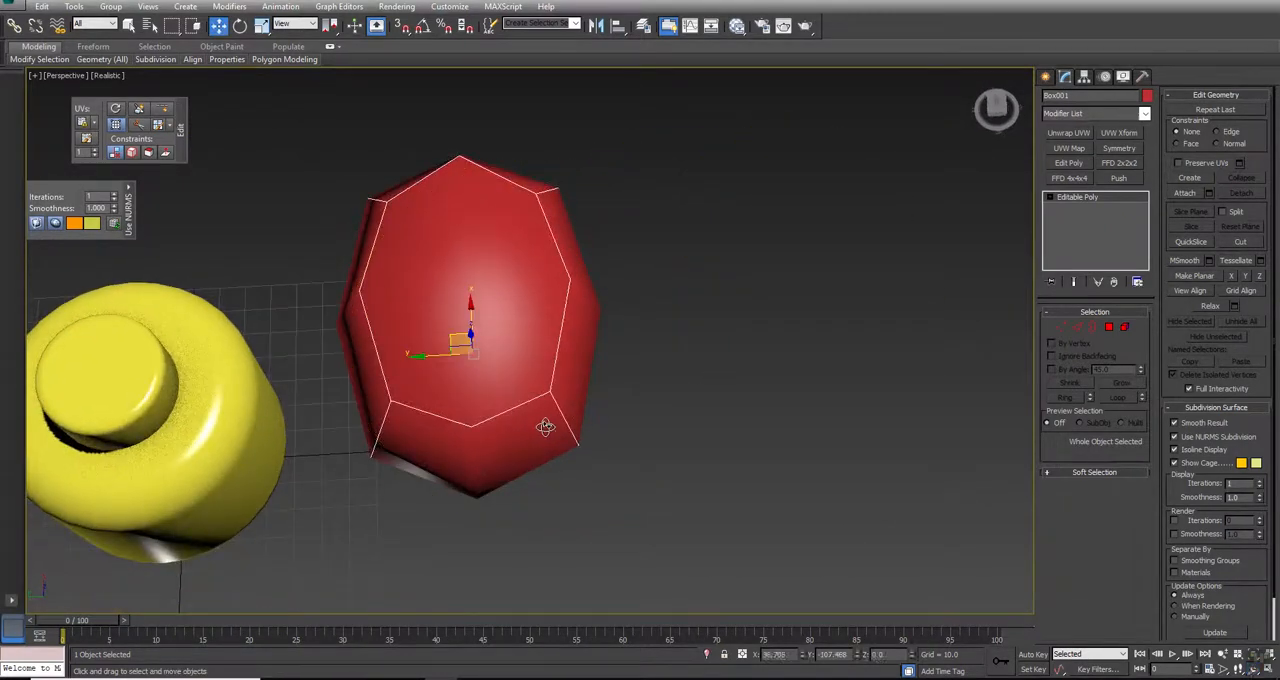
Step: Draw a rectangle spline about 82.8 long and 71.7 wide beside the box
{"action": "left_click", "coordinate": [1049, 77]}
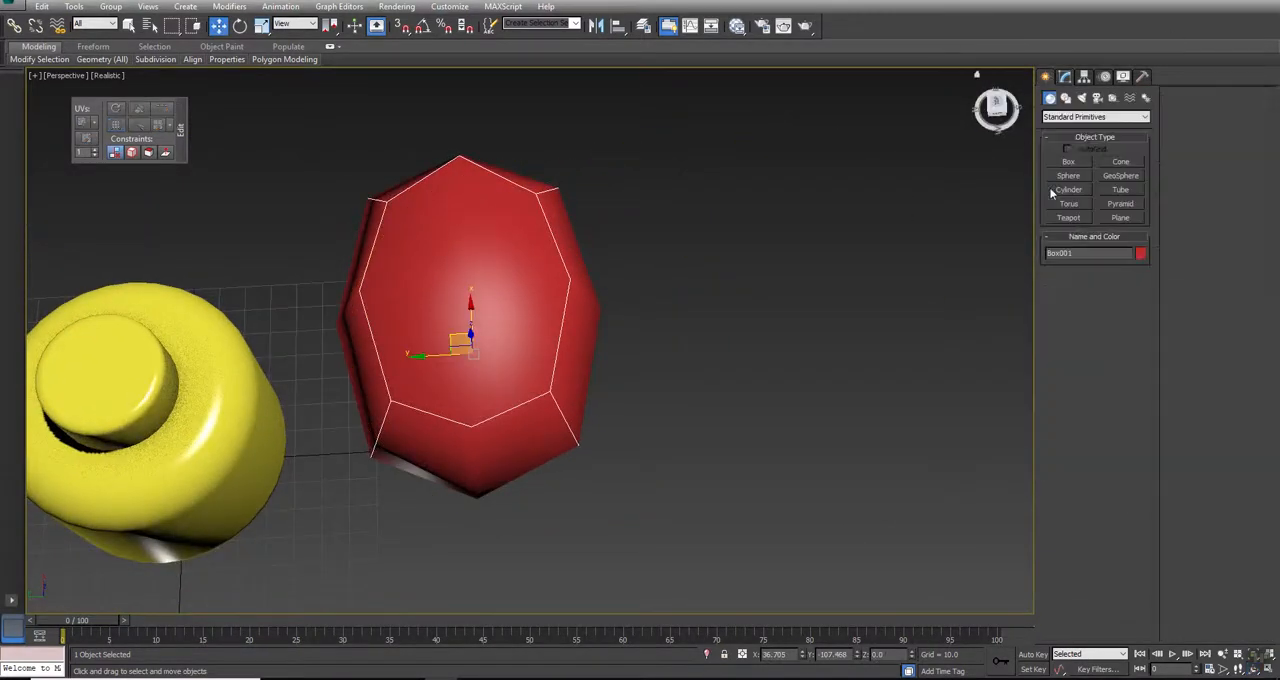
{"action": "left_click", "coordinate": [1066, 98]}
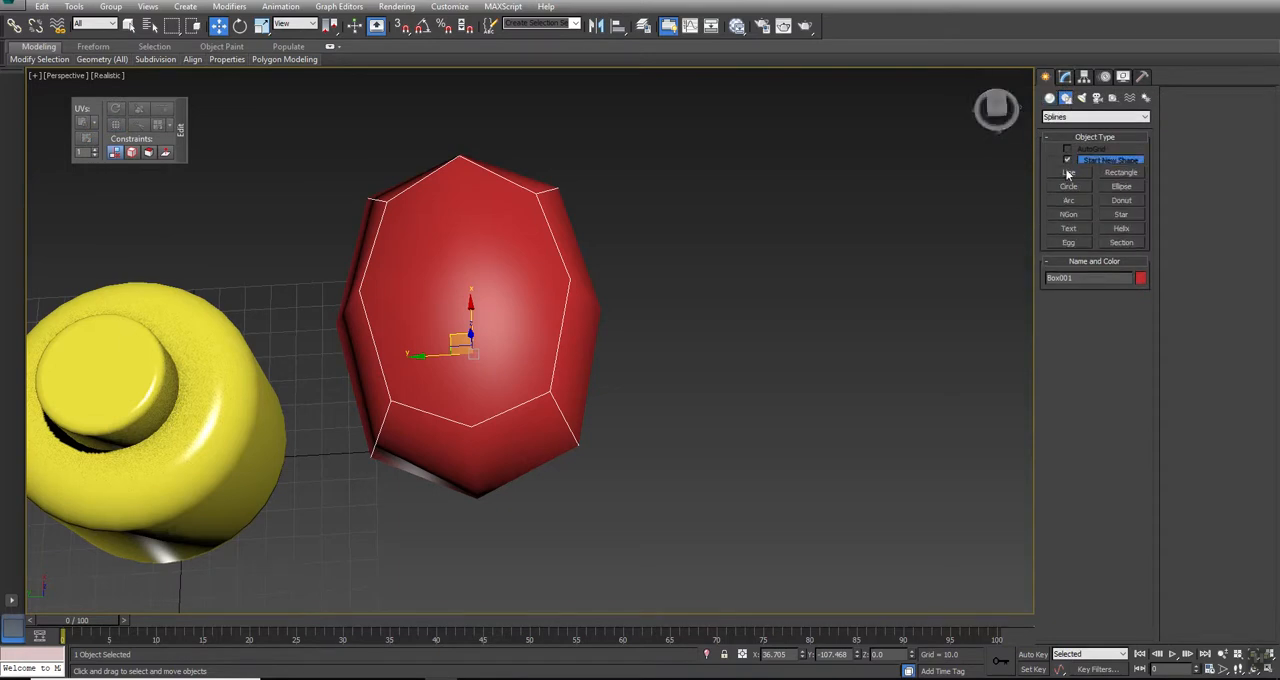
{"action": "left_click", "coordinate": [1121, 172]}
{"action": "left_click_drag", "start_coordinate": [666, 279], "coordinate": [908, 441]}
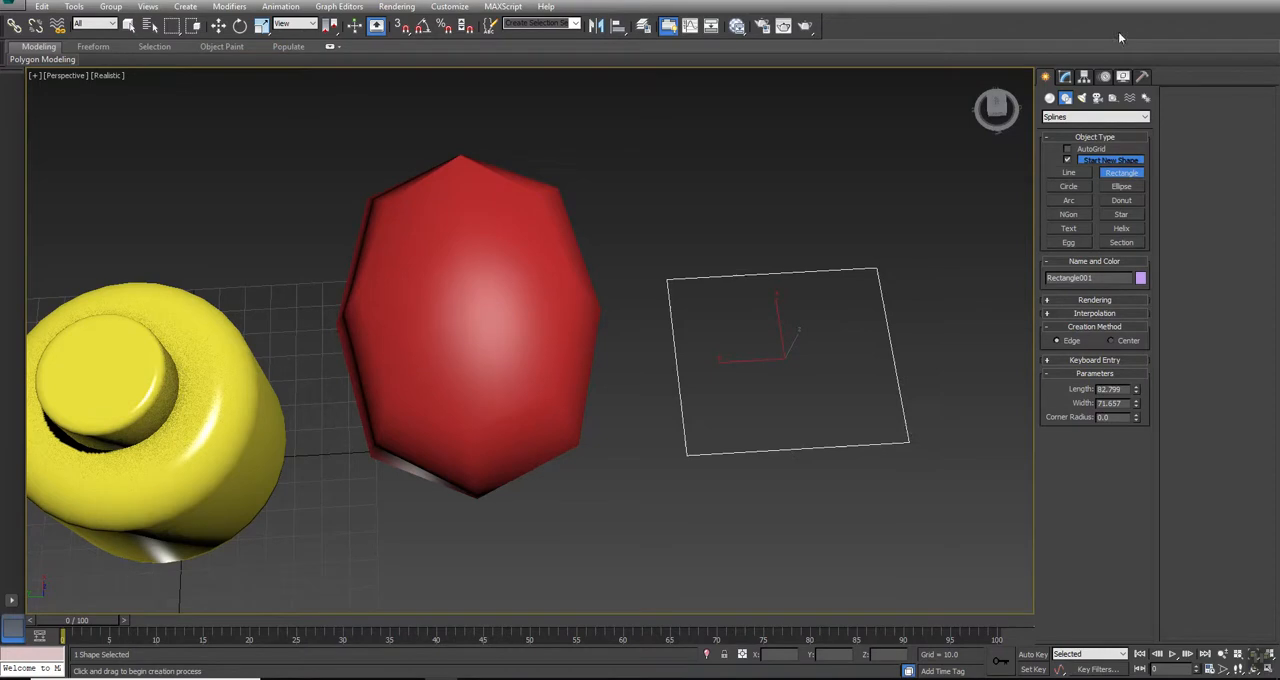
Step: Use an Edit Spline modifier to make the rectangle's four corner vertices smooth, and delete the shape
{"action": "left_click", "coordinate": [1068, 80]}
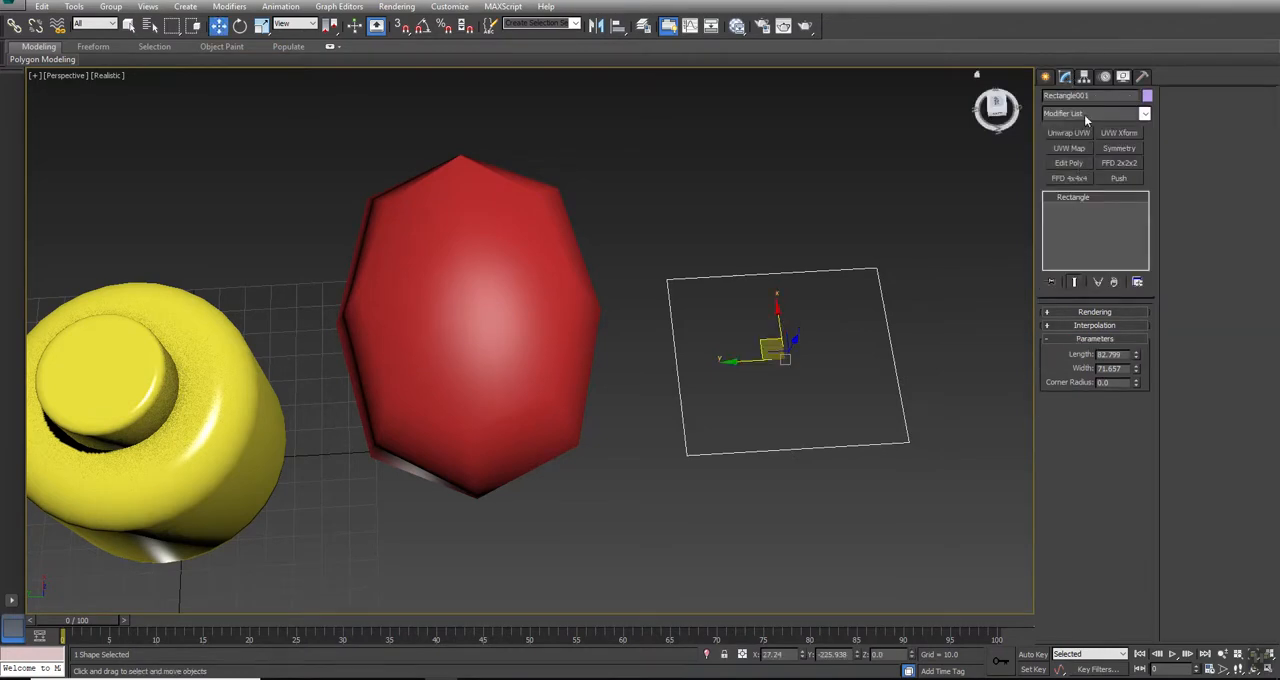
{"action": "left_click", "coordinate": [1084, 114]}
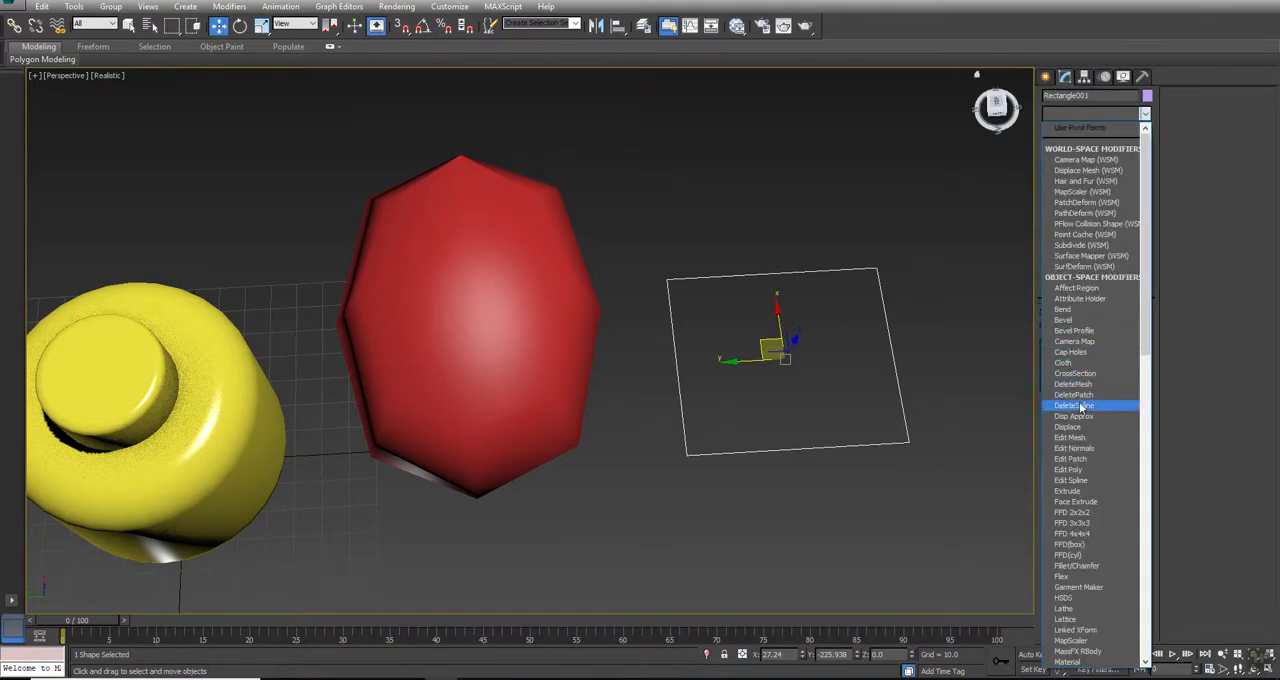
{"action": "left_click", "coordinate": [1072, 481]}
{"action": "left_click", "coordinate": [1078, 330]}
{"action": "left_click_drag", "start_coordinate": [978, 177], "coordinate": [623, 491]}
{"action": "right_click", "coordinate": [877, 266]}
{"action": "left_click", "coordinate": [860, 197]}
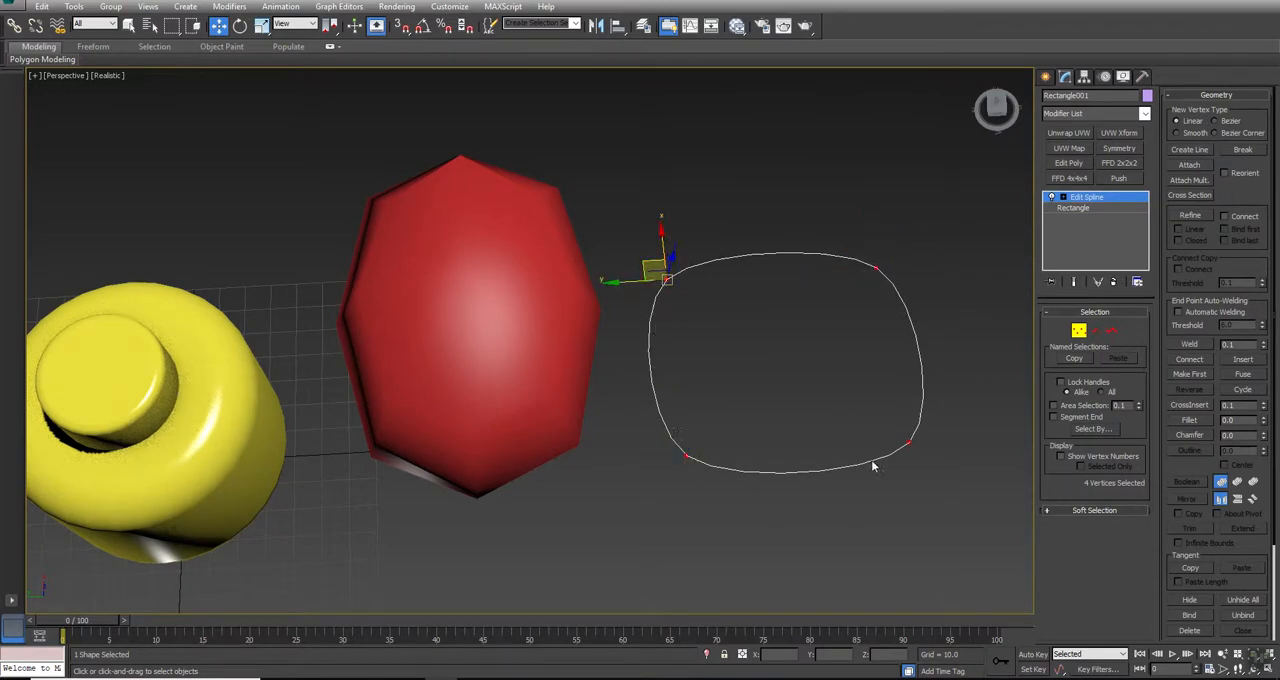
{"action": "right_click", "coordinate": [883, 221]}
{"action": "left_click", "coordinate": [868, 212]}
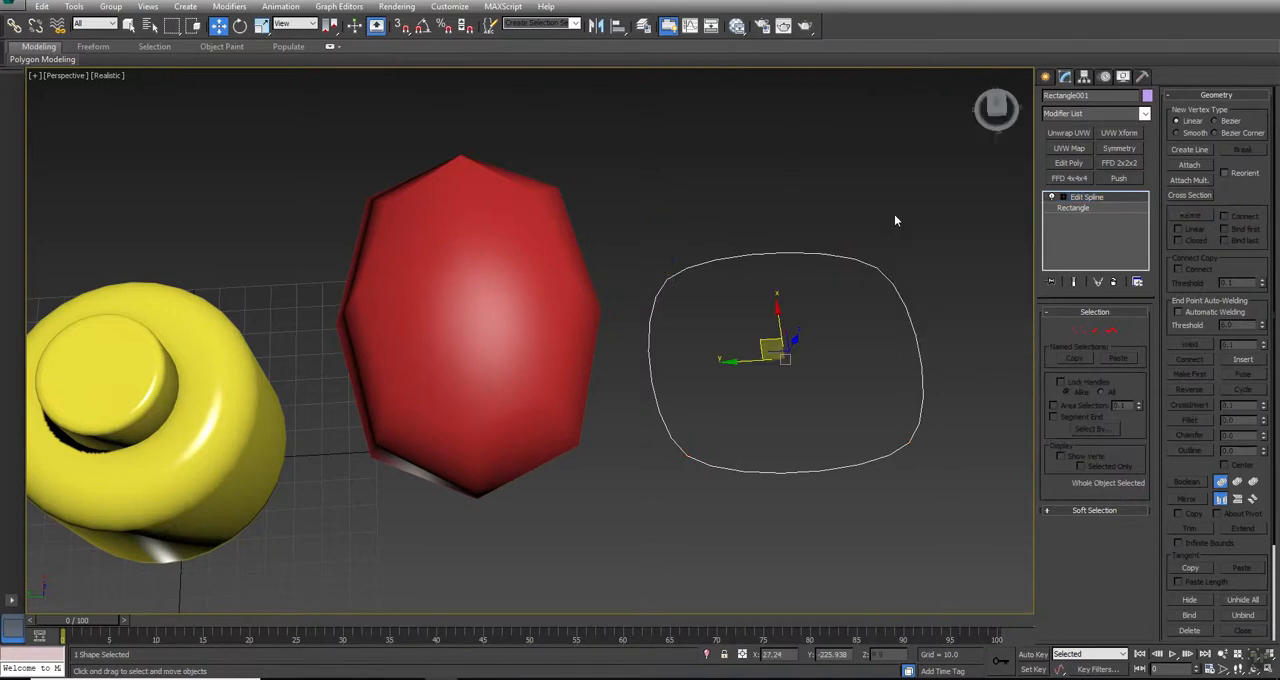
{"action": "key", "text": "Delete"}
Step: Select the box for polygon editing and compare it with NURMS subdivision off and on
{"action": "left_click", "coordinate": [466, 240]}
{"action": "key", "text": "ctrl+r"}
{"action": "left_click_drag", "start_coordinate": [529, 351], "coordinate": [563, 297]}
{"action": "key", "text": "w"}
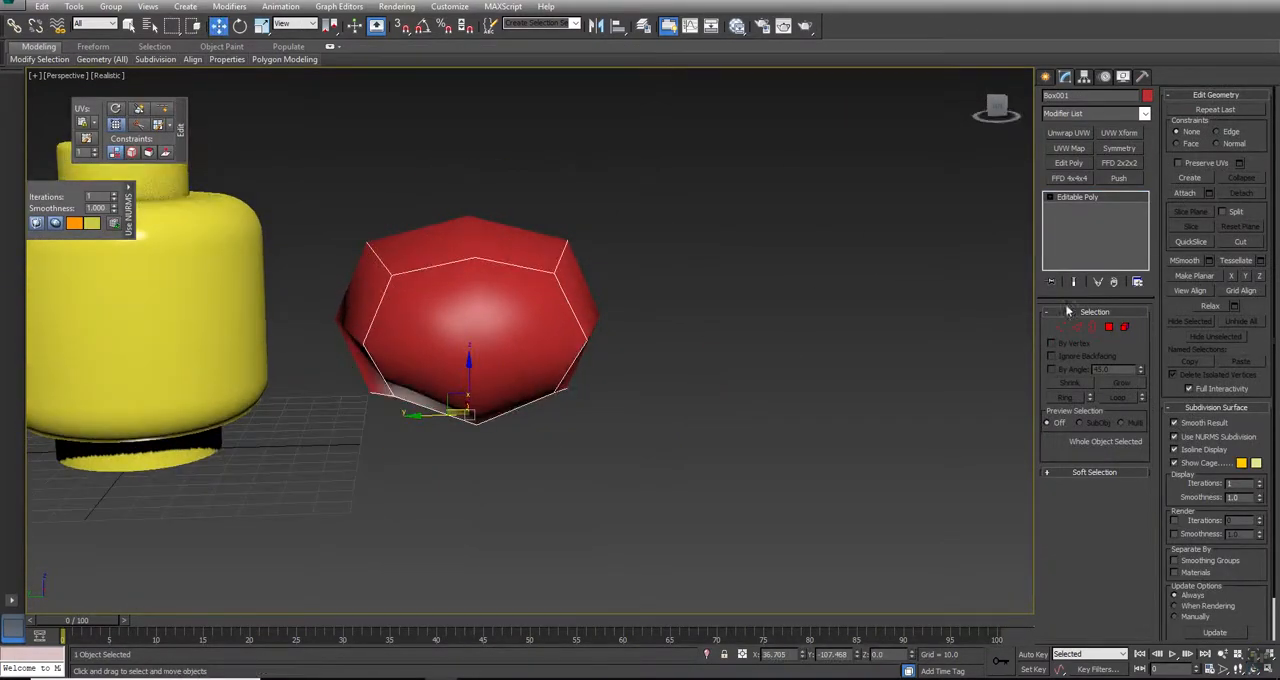
{"action": "left_click", "coordinate": [1109, 328]}
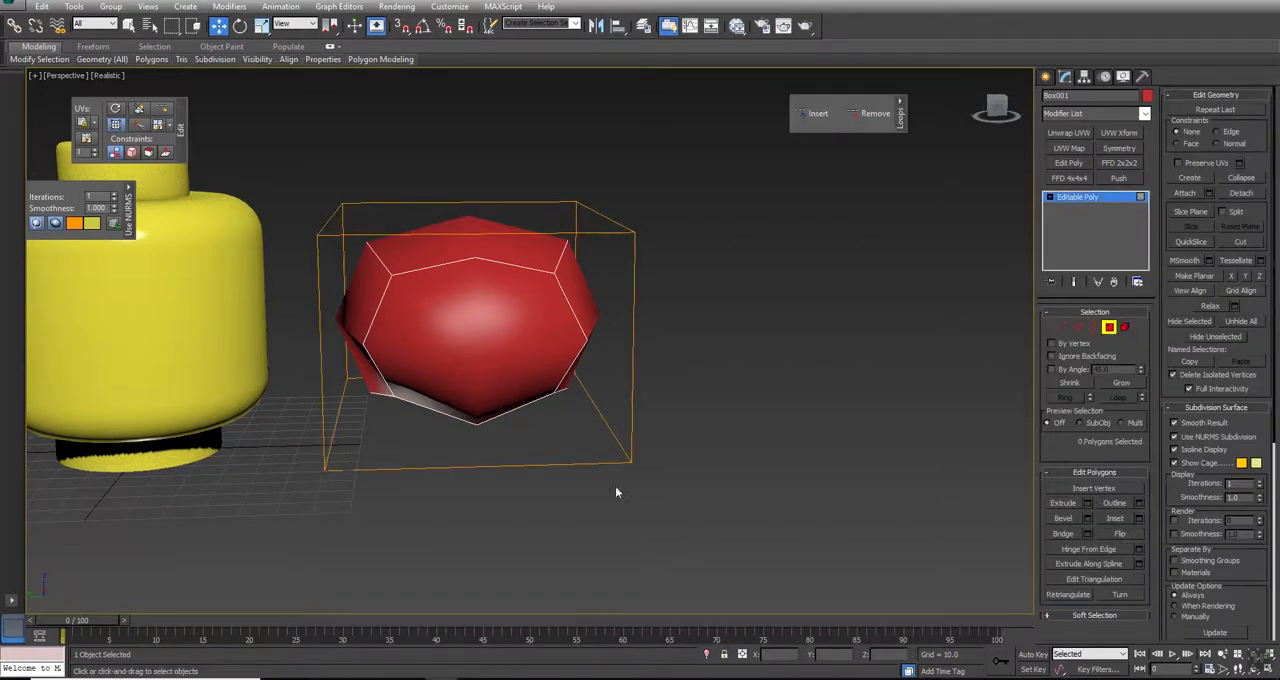
{"action": "left_click", "coordinate": [1208, 436]}
{"action": "left_click", "coordinate": [1208, 436]}
Step: Use SwiftLoop to insert supporting edge loops close to both ends and the top and bottom edges of the box
{"action": "left_click", "coordinate": [160, 112]}
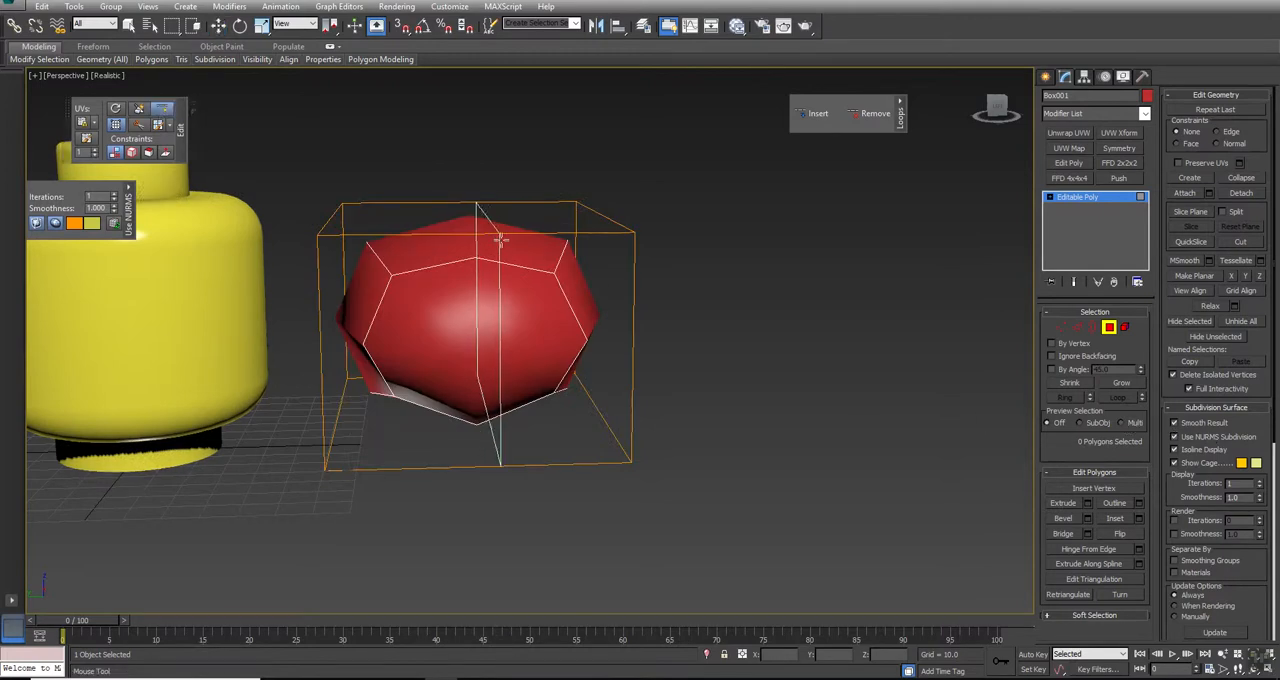
{"action": "left_click", "coordinate": [628, 232]}
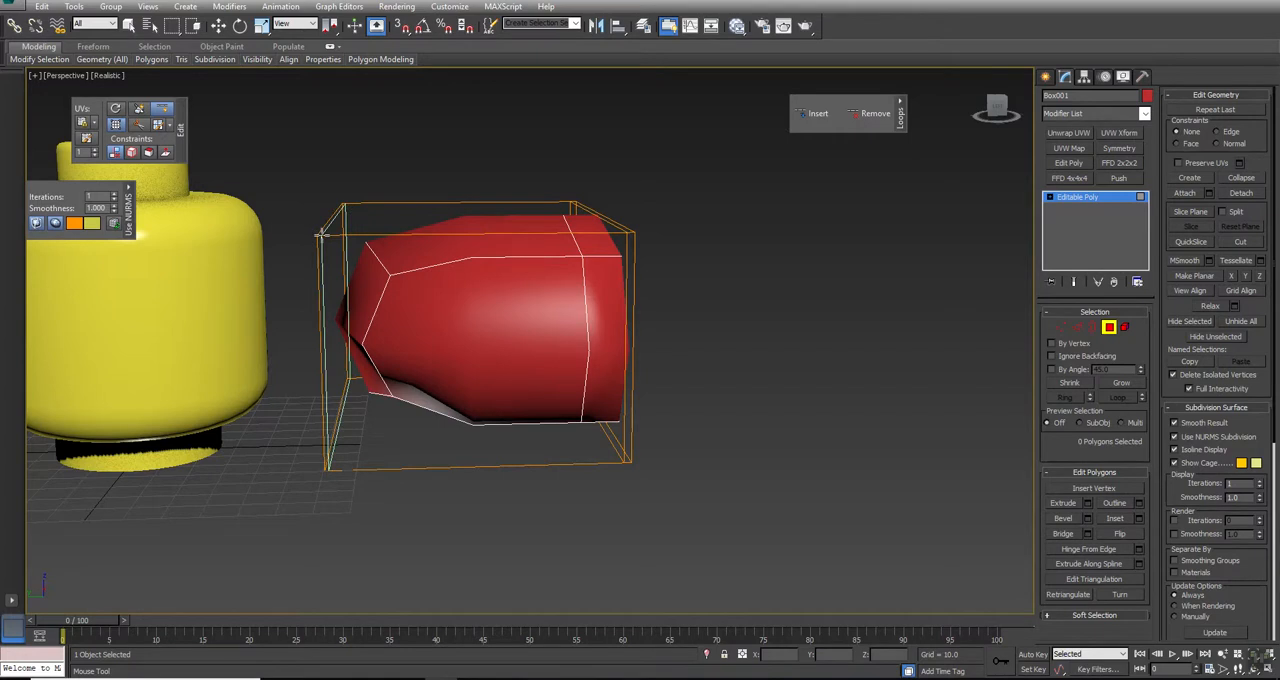
{"action": "left_click", "coordinate": [326, 232]}
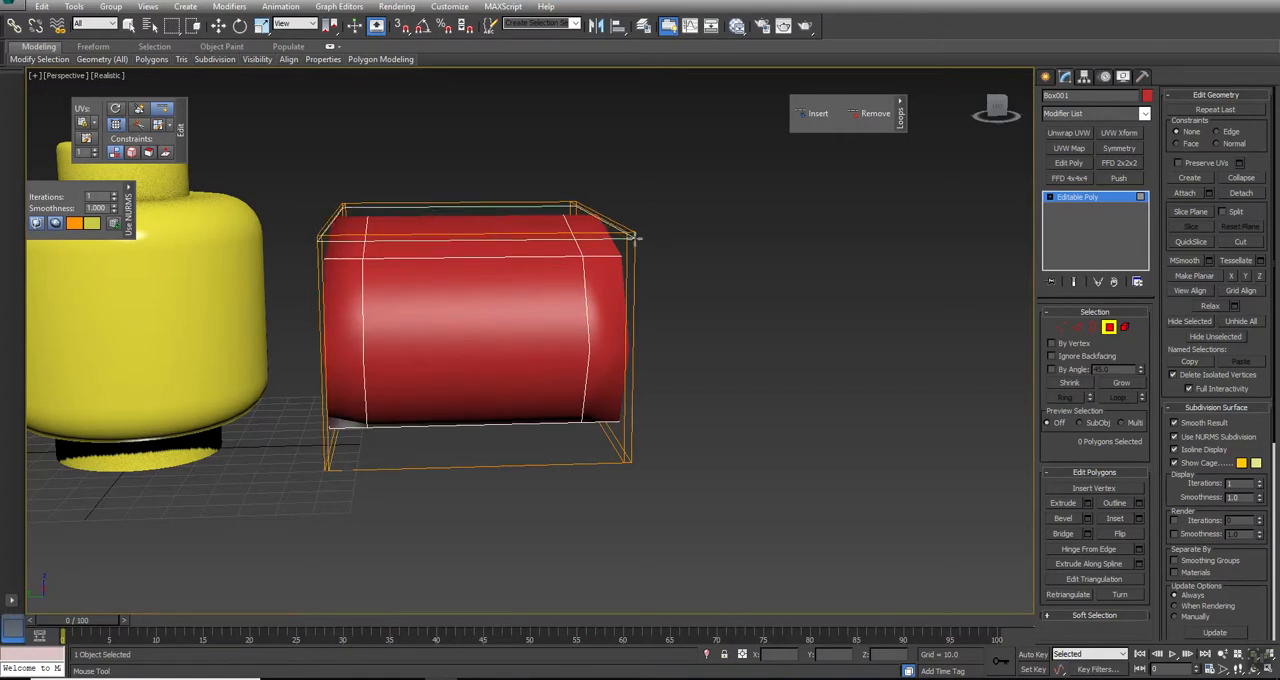
{"action": "left_click", "coordinate": [632, 240]}
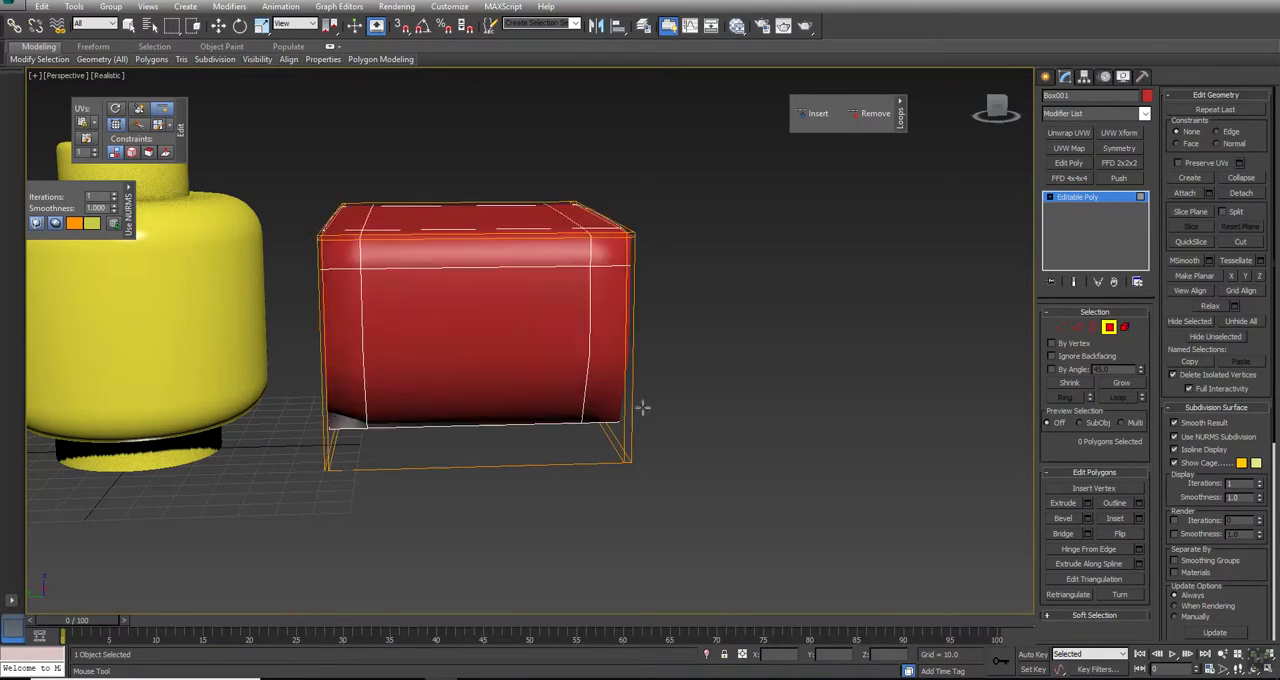
{"action": "left_click", "coordinate": [631, 460]}
Step: Insert supporting edge loops close to the two remaining opposite sides of the box
{"action": "key", "text": "e"}
{"action": "left_click_drag", "start_coordinate": [576, 395], "coordinate": [466, 420]}
{"action": "right_click", "coordinate": [466, 420]}
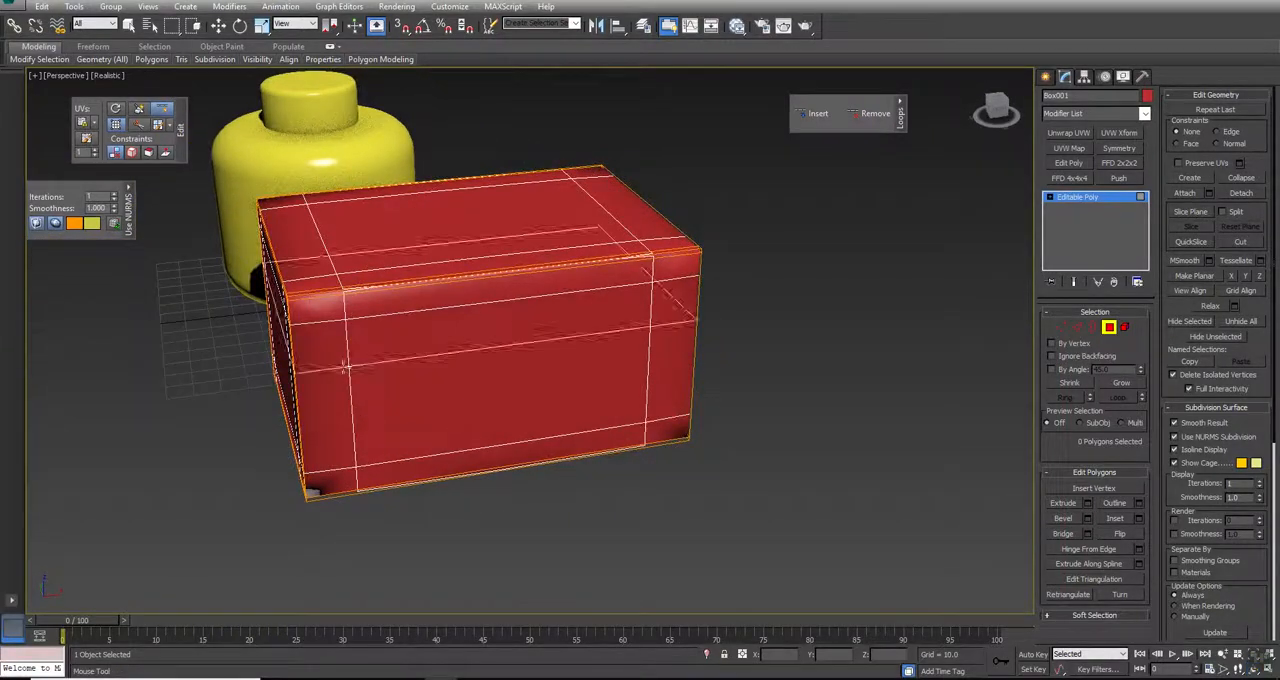
{"action": "left_click", "coordinate": [292, 302]}
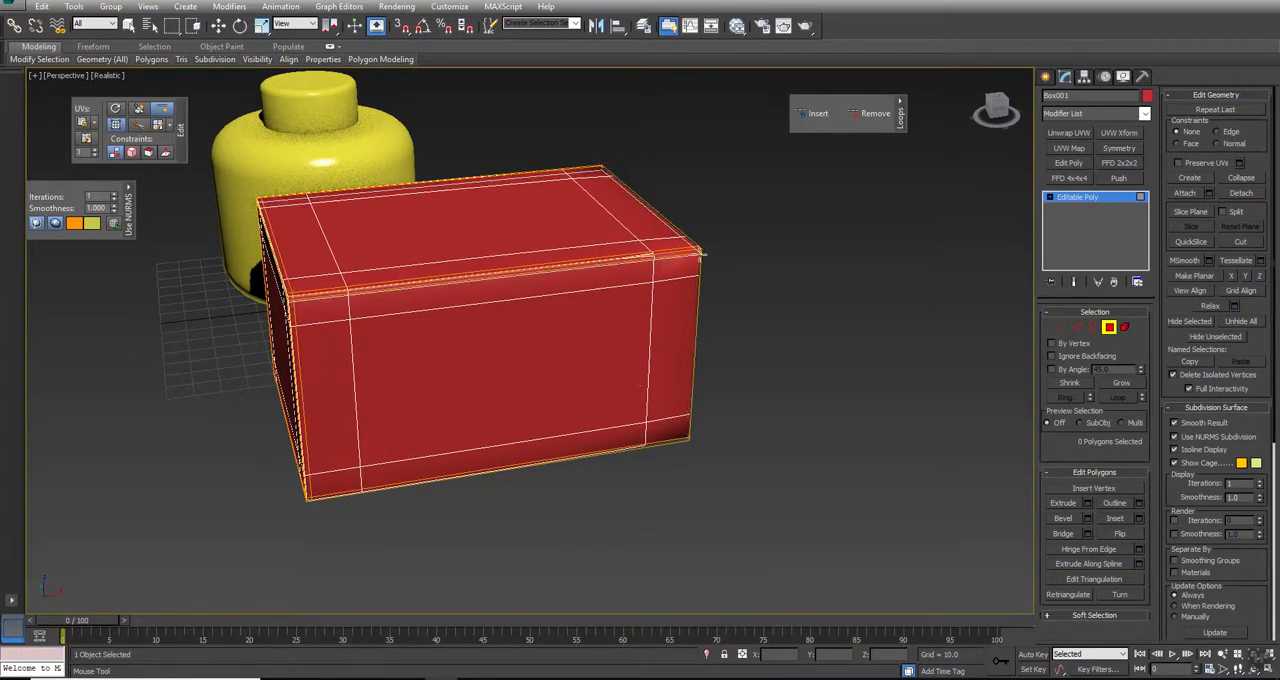
{"action": "left_click", "coordinate": [702, 253]}
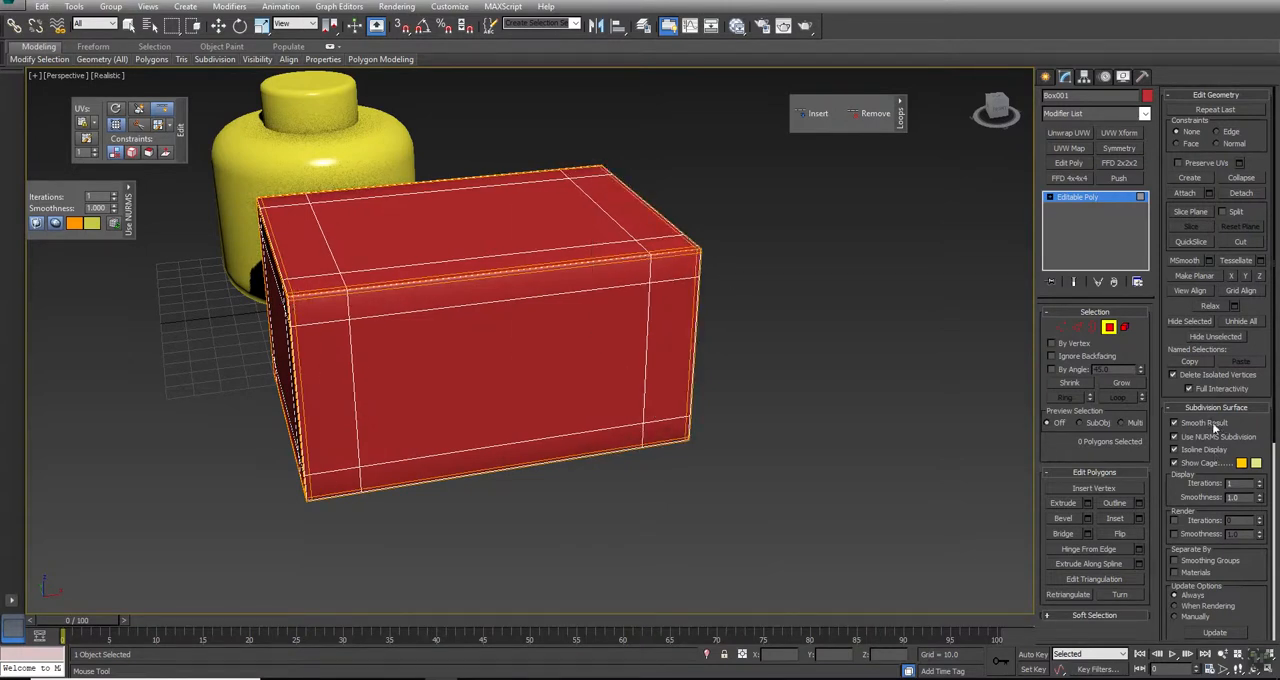
Step: Compare a corner of the box with NURMS subdivision off and on, and end SwiftLoop
{"action": "middle_click_drag", "start_coordinate": [429, 380], "coordinate": [609, 383], "text": "alt"}
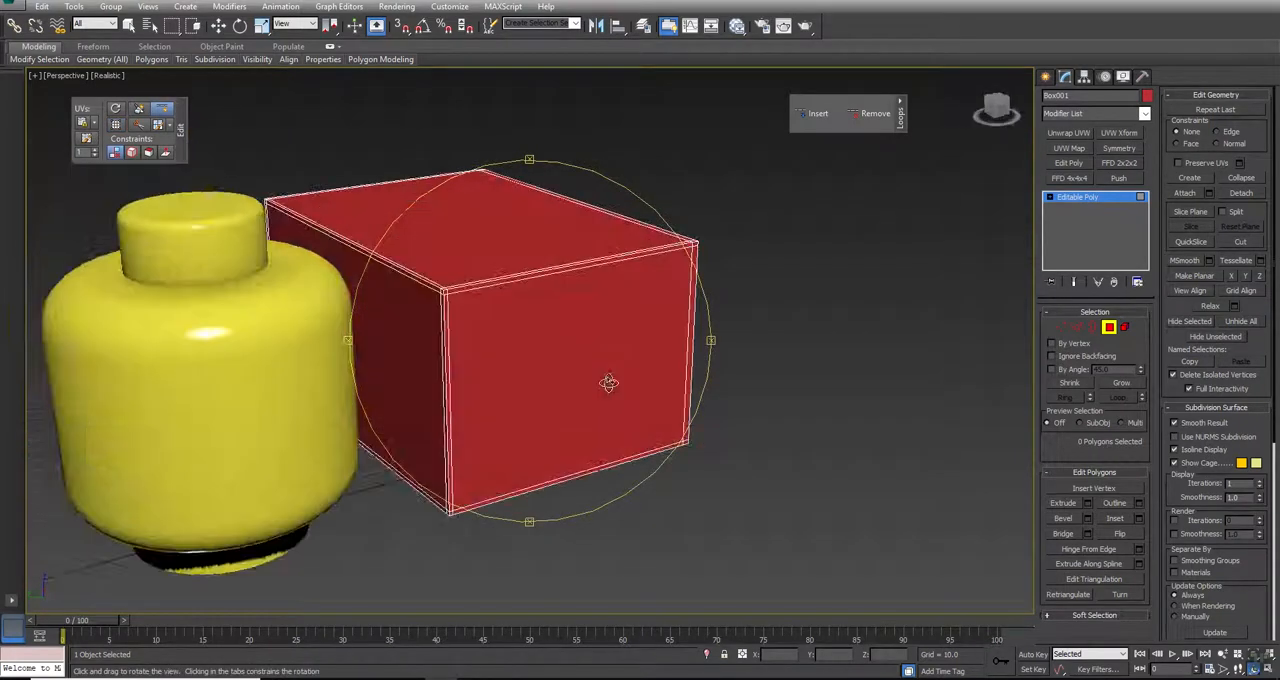
{"action": "middle_click_drag", "start_coordinate": [494, 323], "coordinate": [431, 267], "text": "ctrl+alt"}
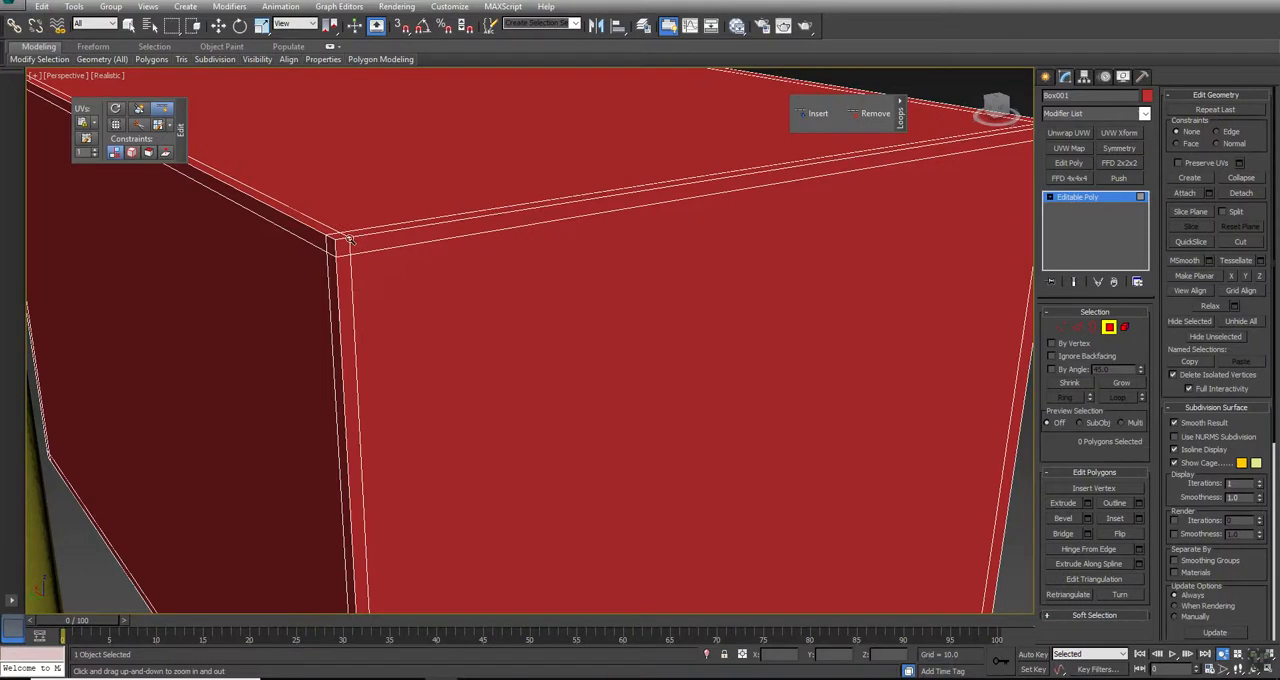
{"action": "left_click", "coordinate": [1193, 438]}
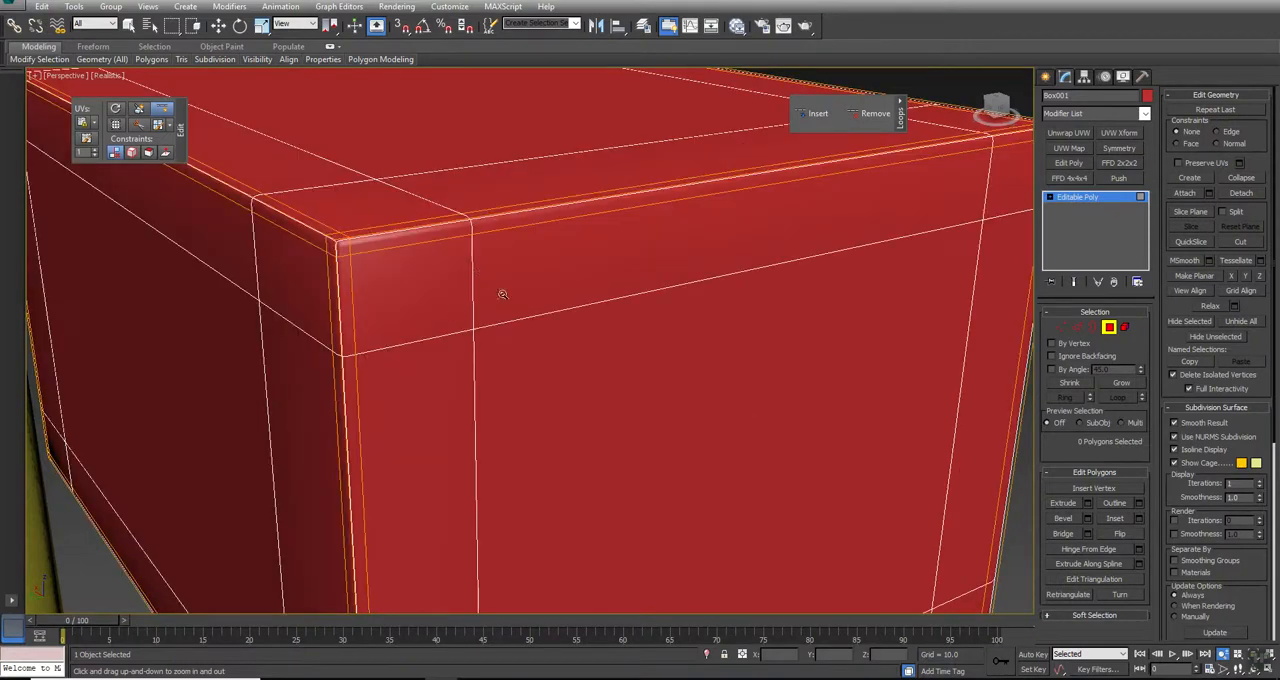
{"action": "middle_click_drag", "start_coordinate": [570, 236], "coordinate": [540, 310], "text": "ctrl+alt"}
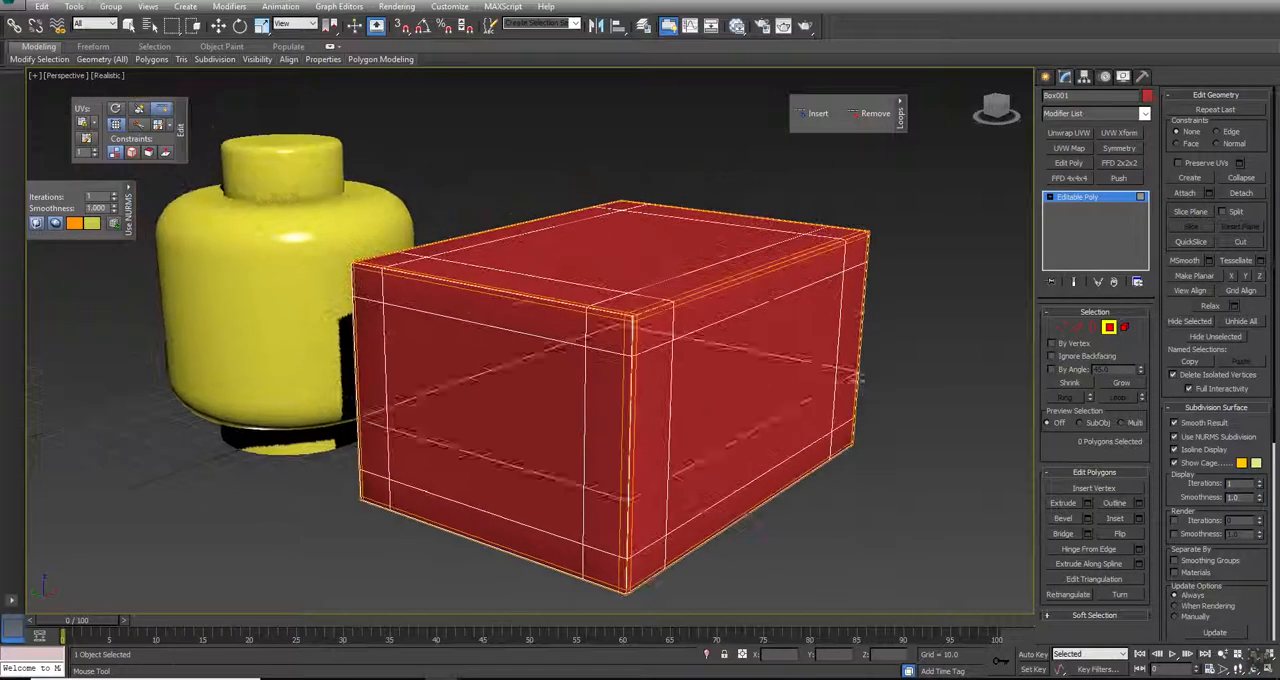
{"action": "right_click", "coordinate": [960, 332]}
{"action": "left_click", "coordinate": [1110, 334]}
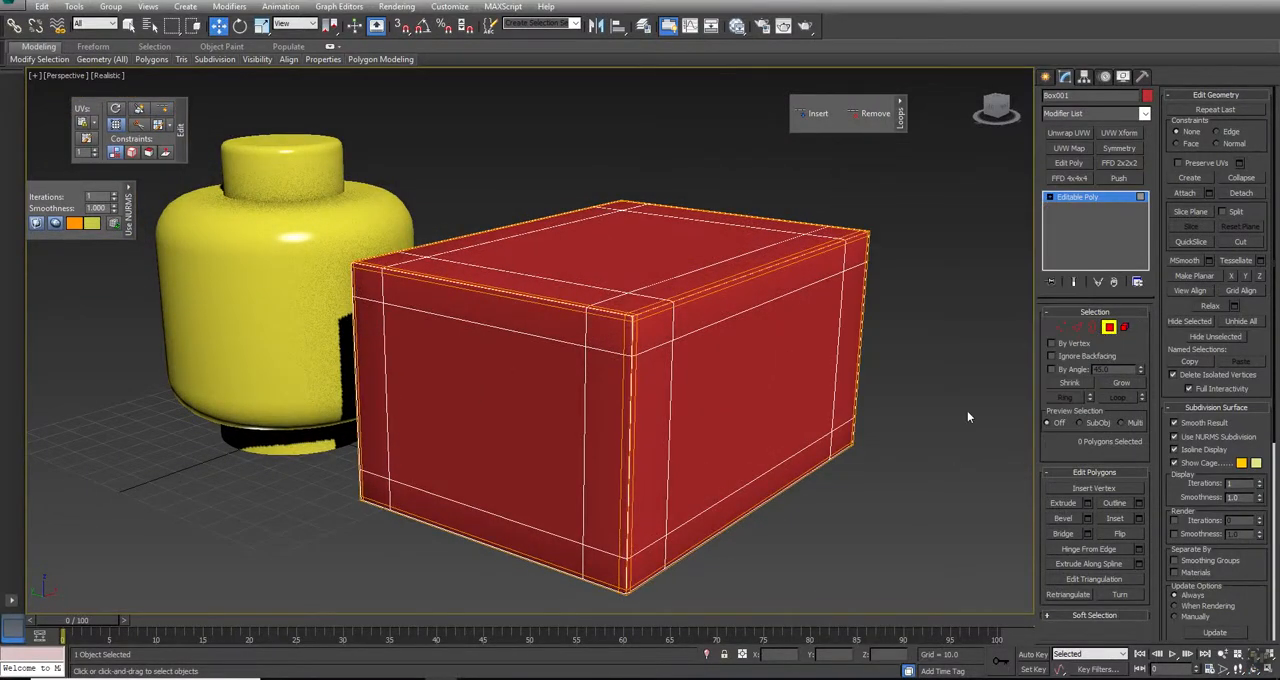